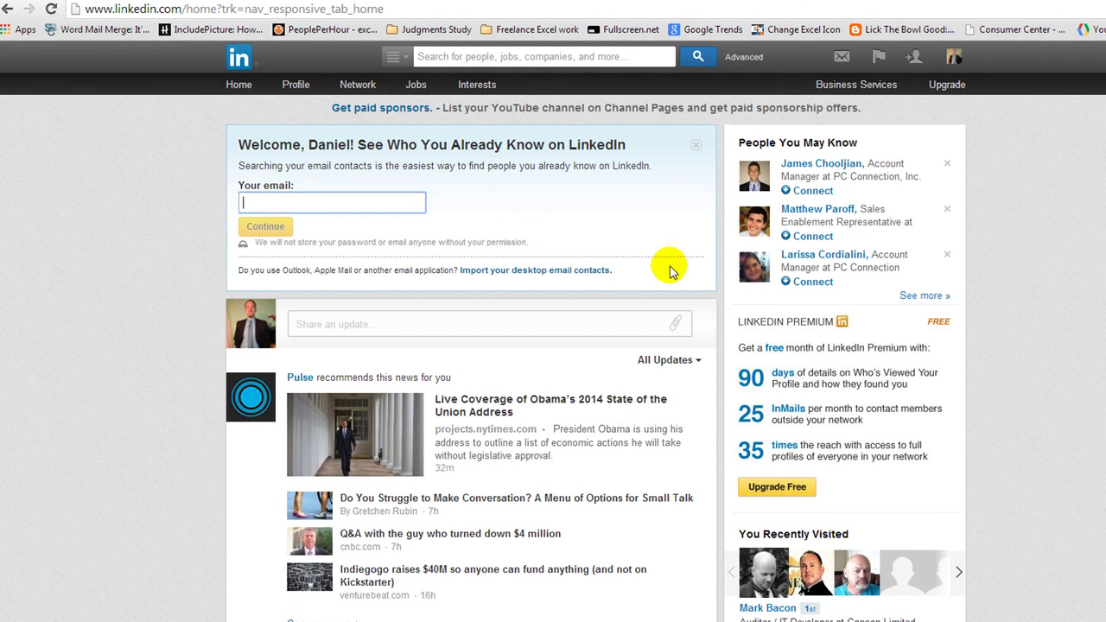
Step: Open the profile of a suggested person from People You May Know
click(840, 168)
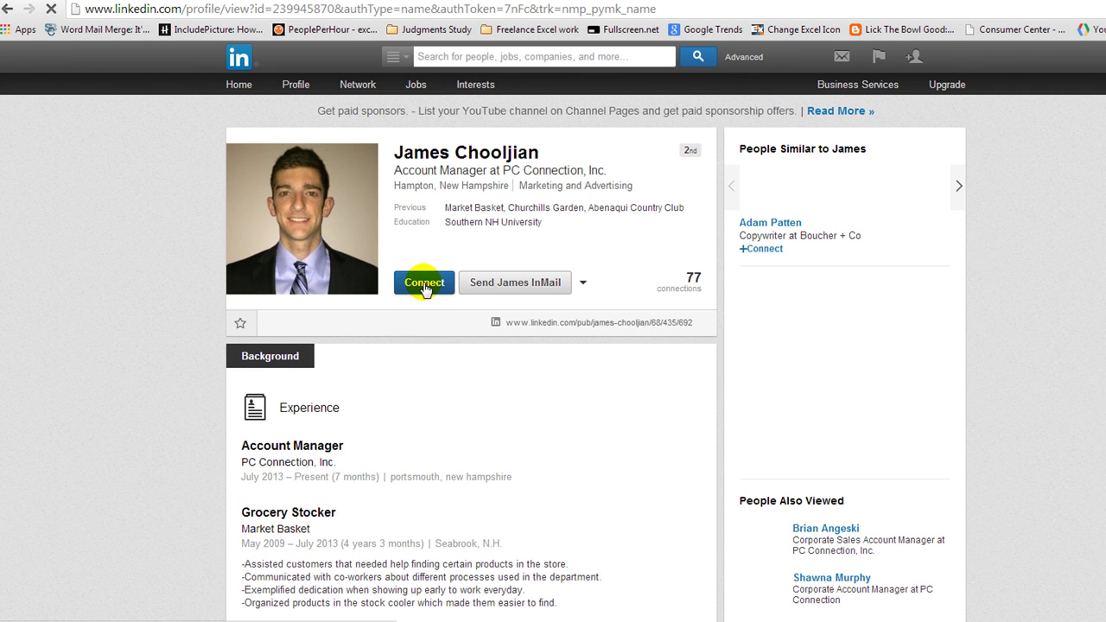
Step: Invite the person as a Friend with the note 'Hey brother! Just wanted to connect with you on LinkedIn.'
click(424, 285)
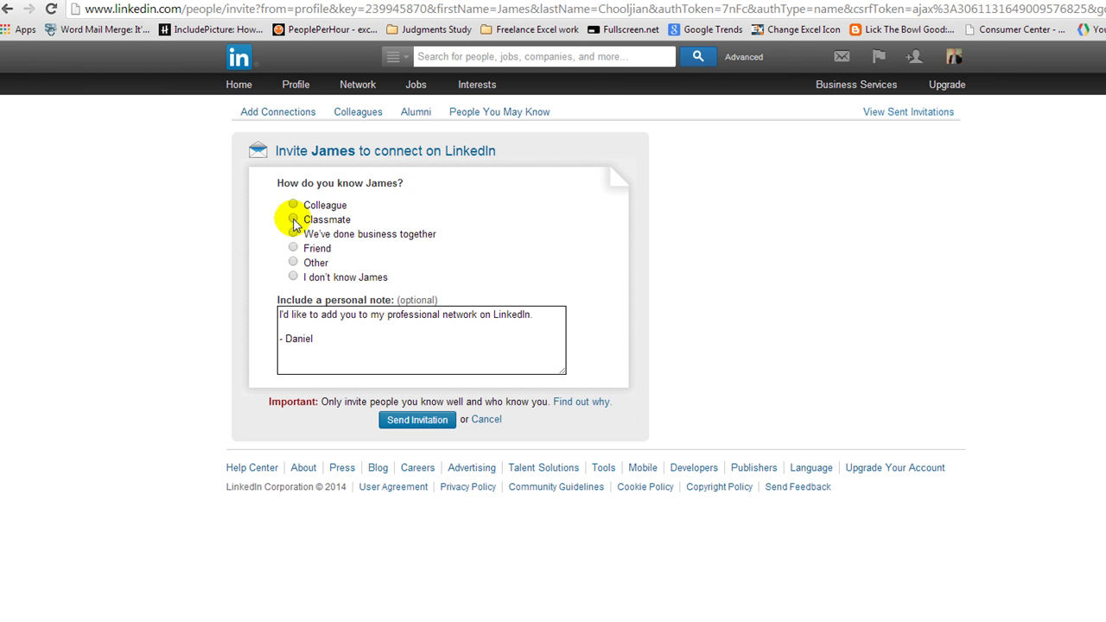
click(293, 247)
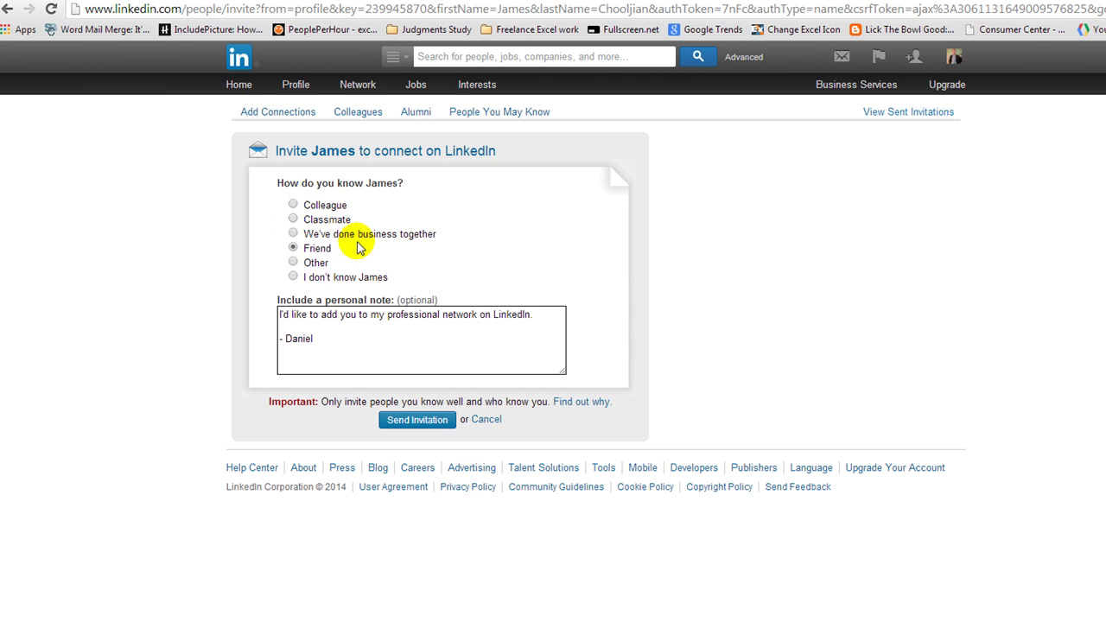
drag(544, 314, 231, 294)
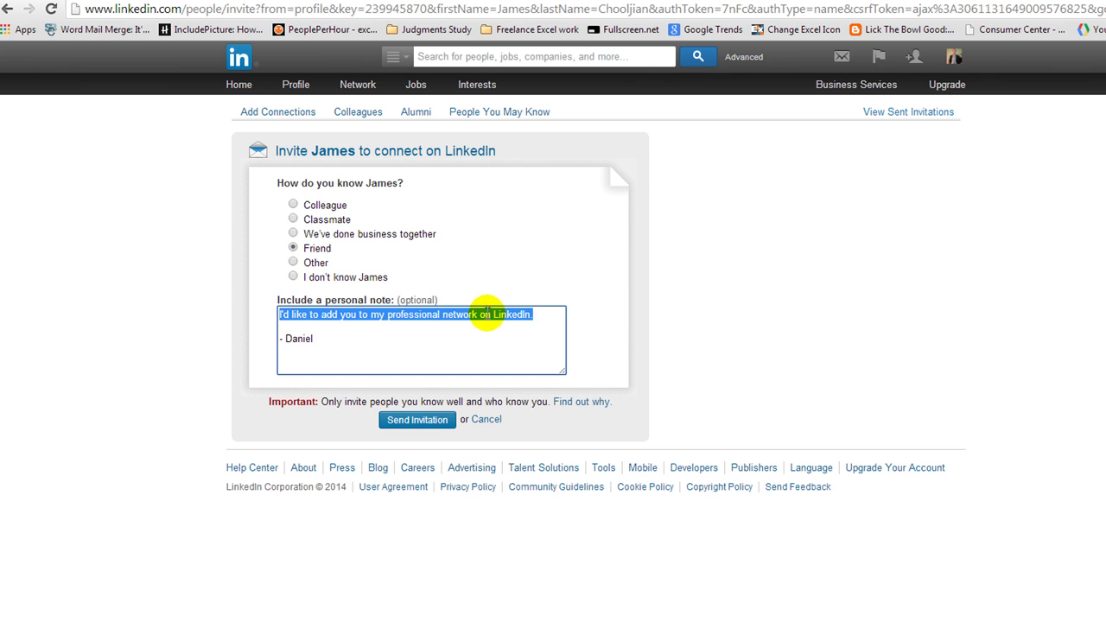
click(548, 313)
drag(549, 314, 227, 311)
key(BackSpace)
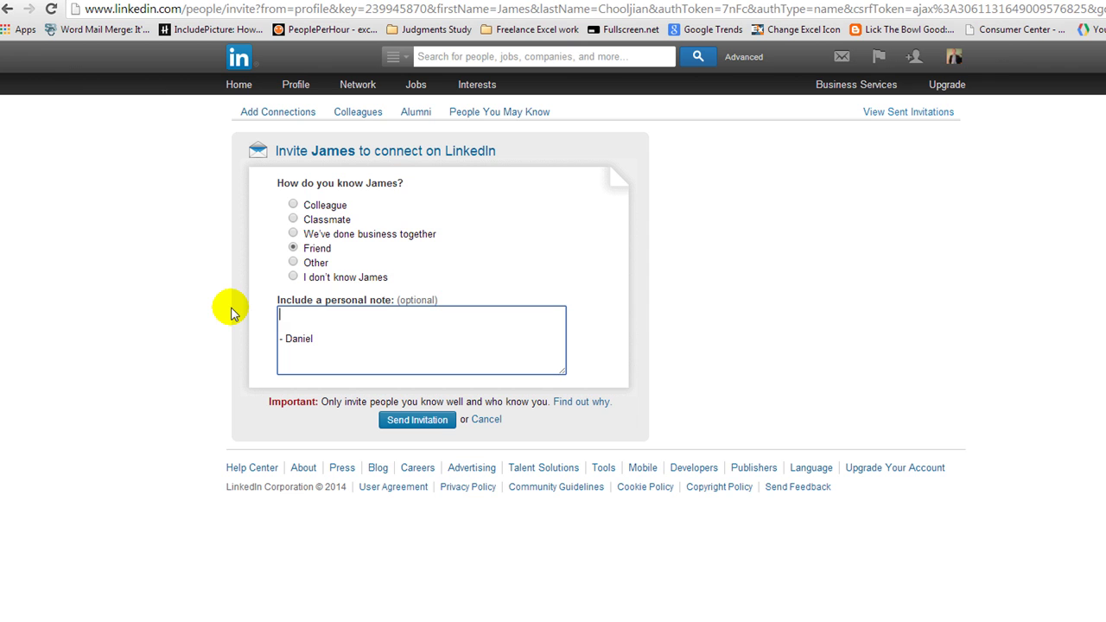
text(Hey )
text(brother!)
text(Just)
text( wanted to co)
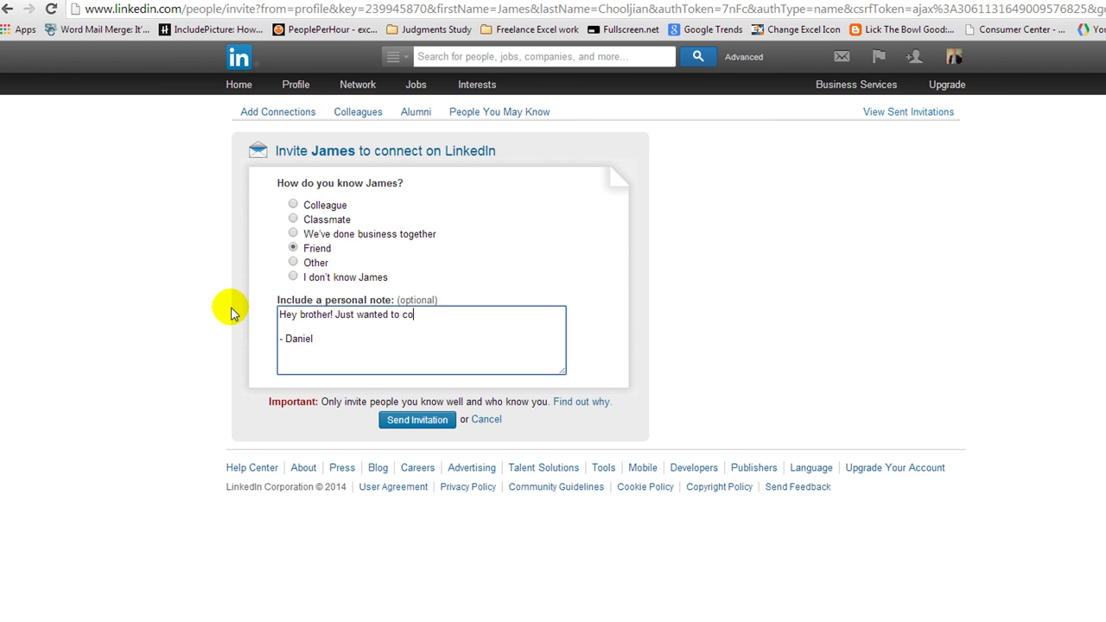
text(nnect with)
text( you on Lin)
text(kedIn)
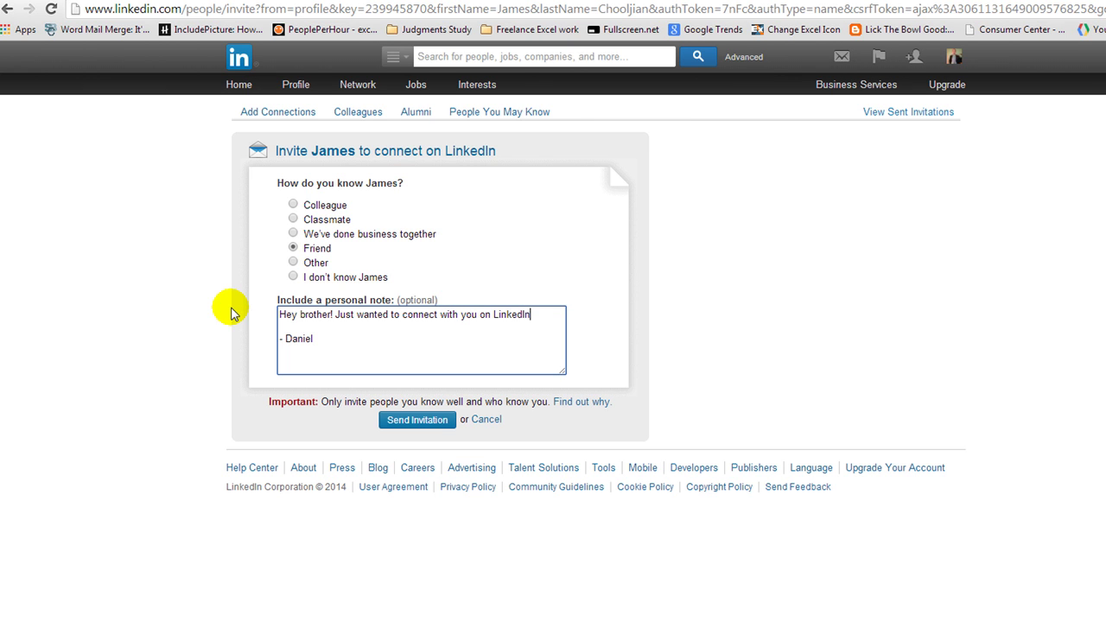
text(.)
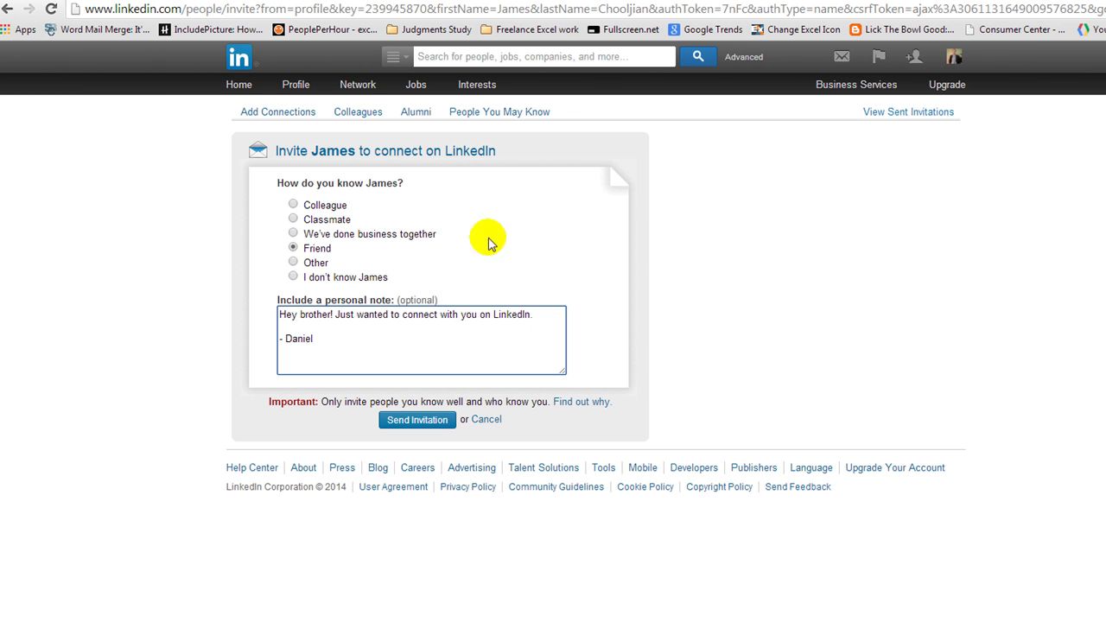
Step: Go back two pages to your own profile page
click(7, 9)
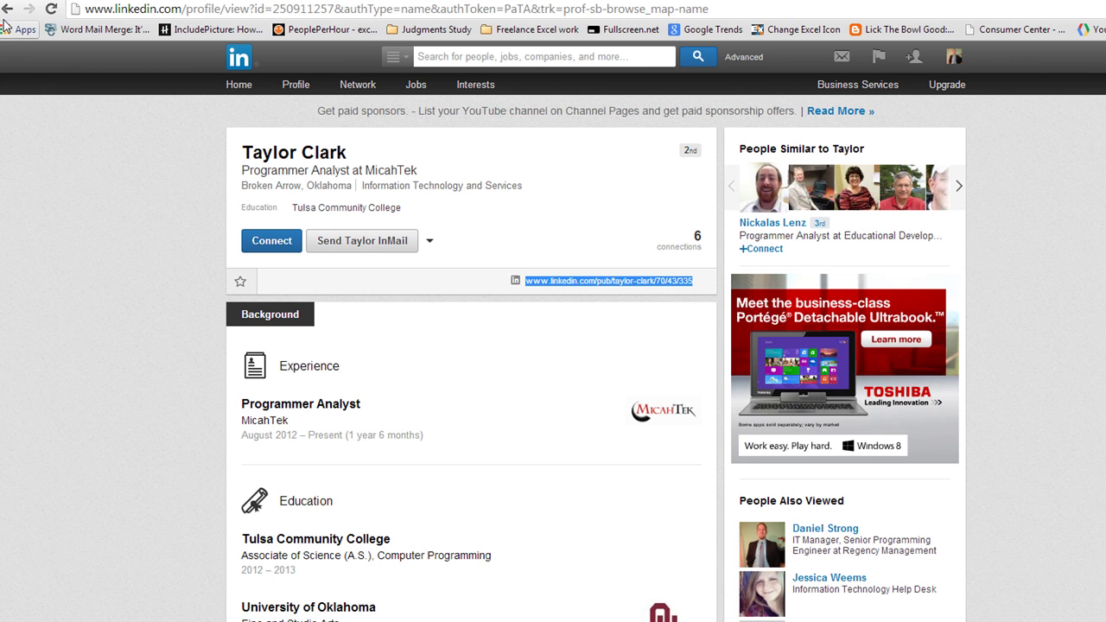
click(7, 8)
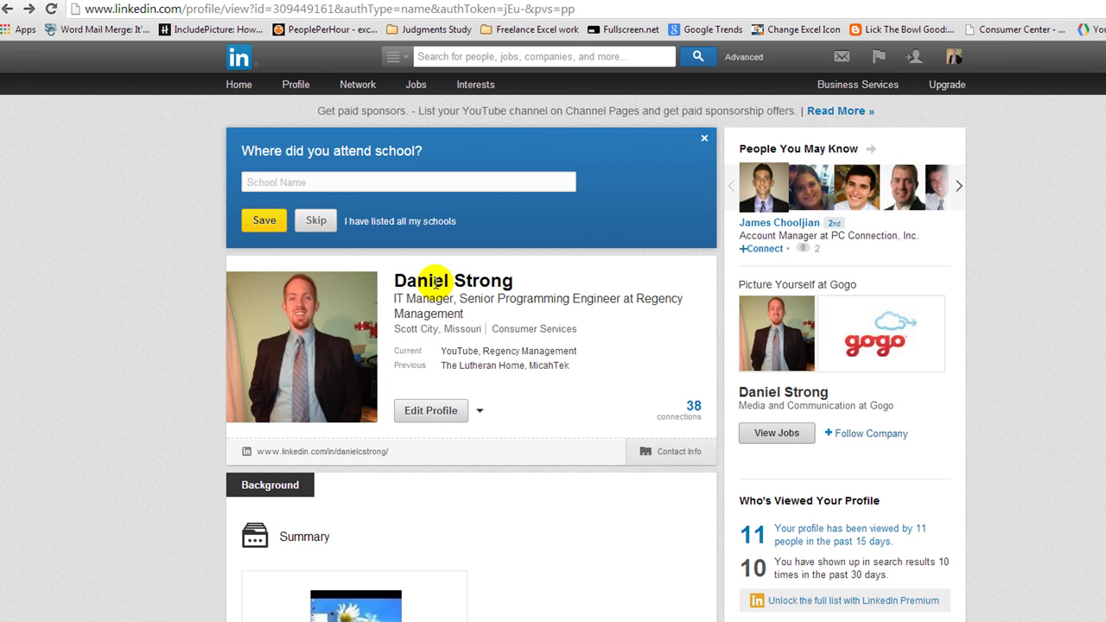
triple_click(436, 281)
click(466, 279)
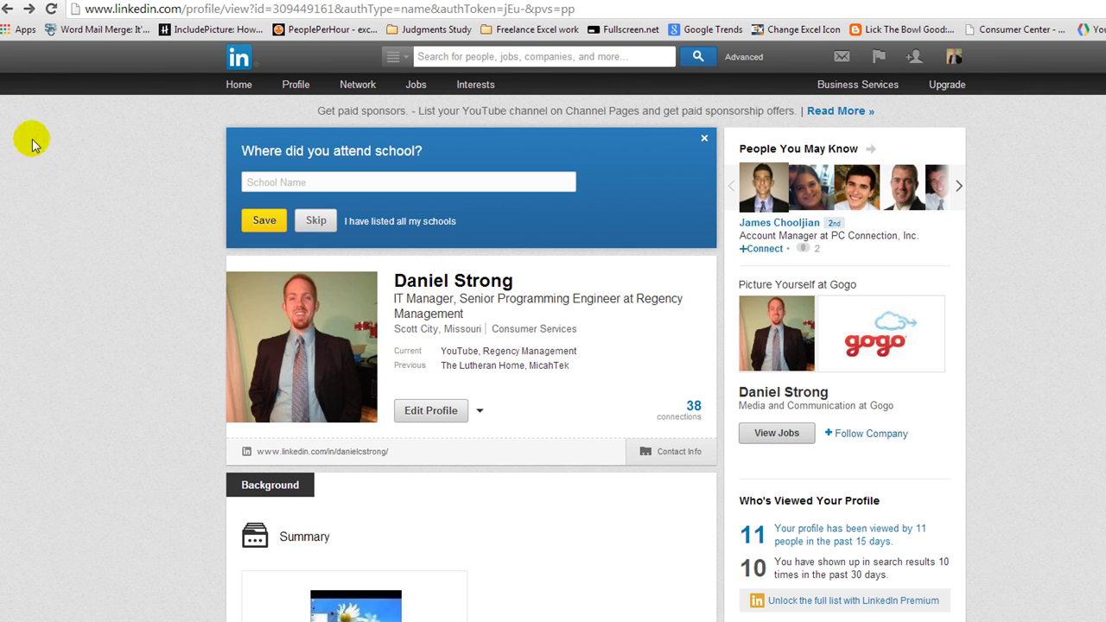
click(52, 12)
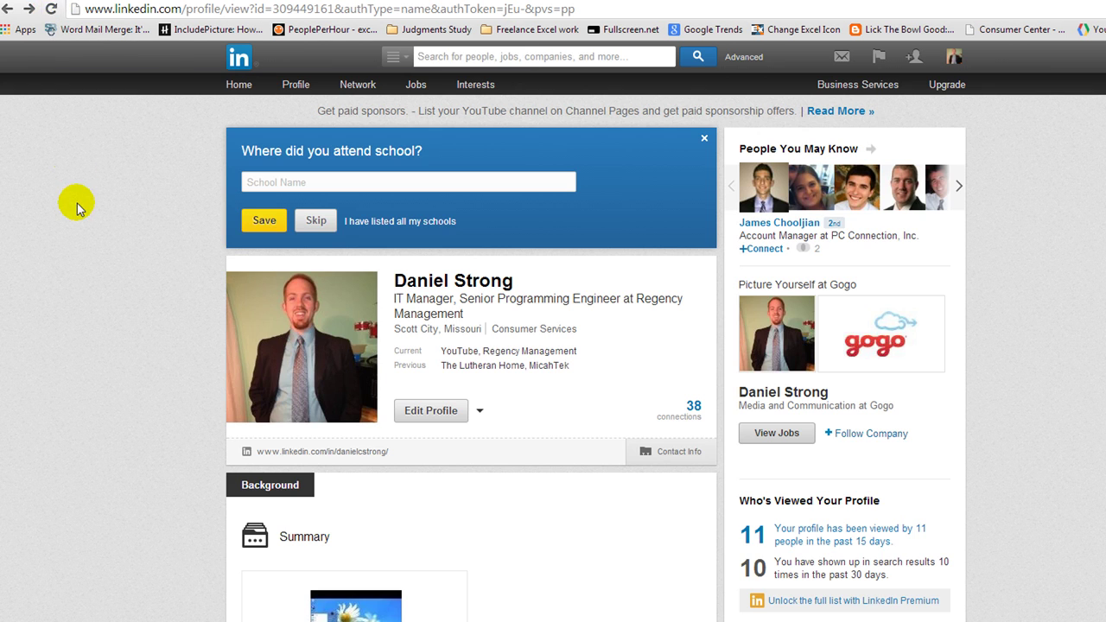
scroll(75, 202, down, 7)
scroll(79, 205, down, 8)
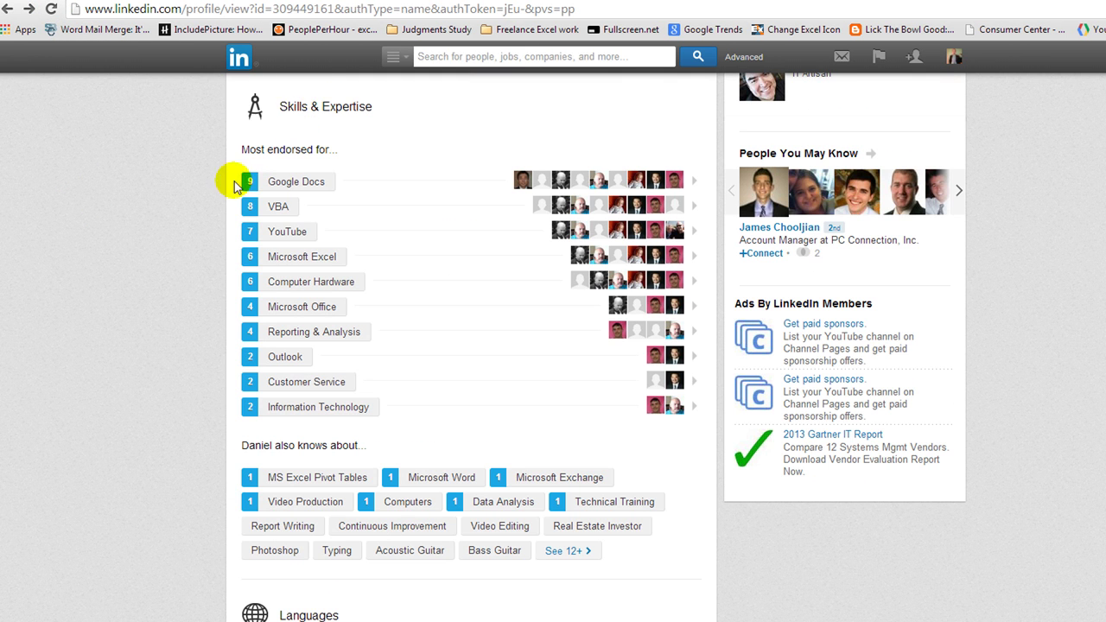
double_click(276, 149)
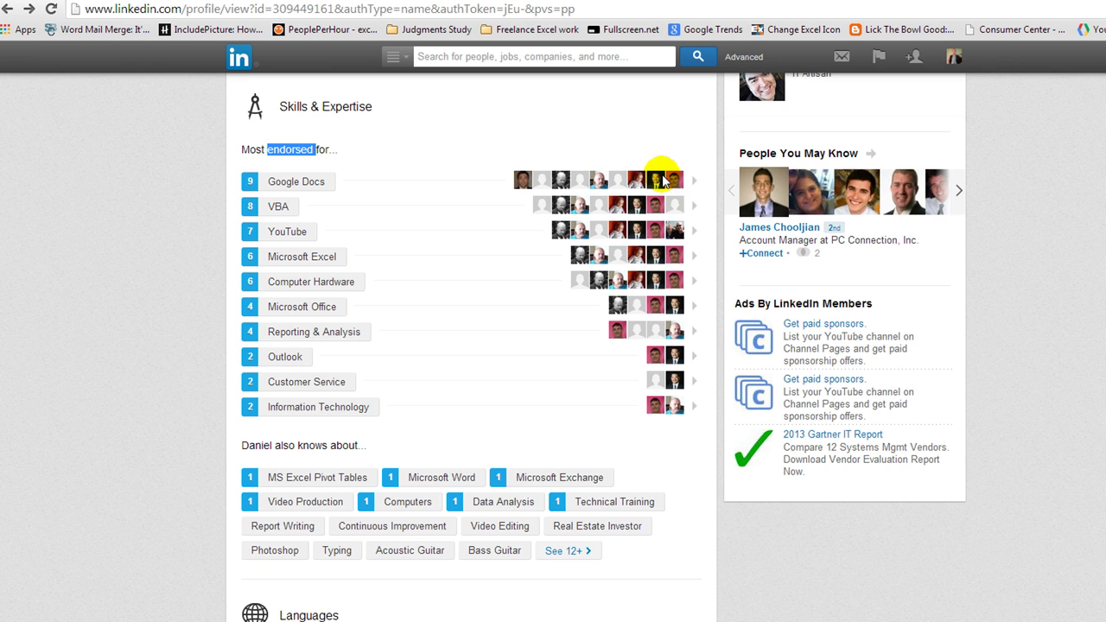
scroll(291, 268, up, 1)
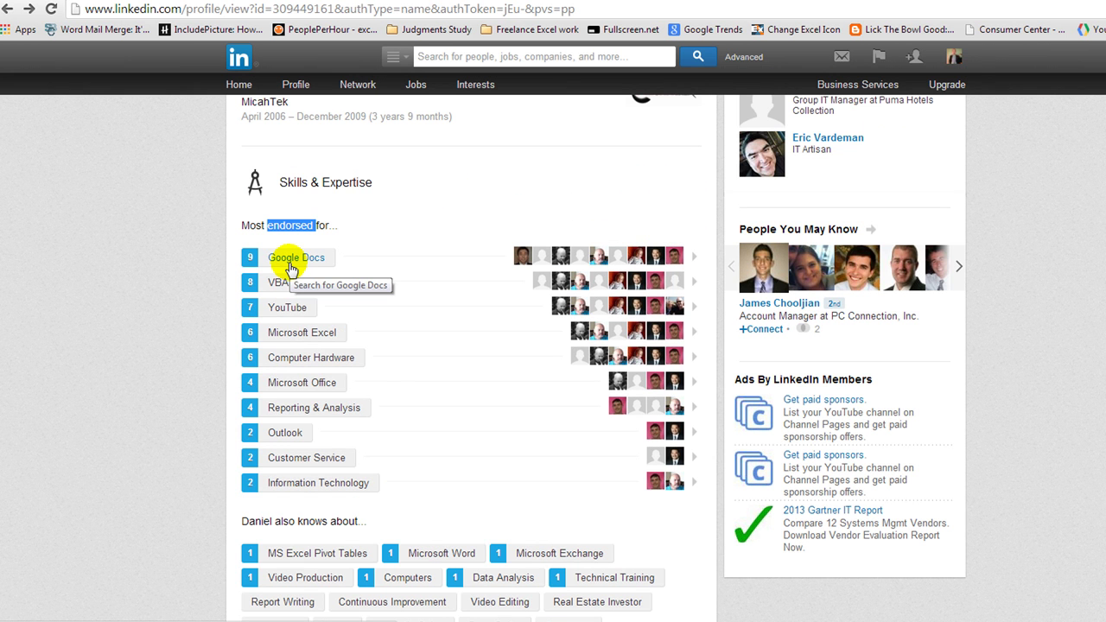
scroll(193, 250, up, 3)
scroll(194, 250, up, 6)
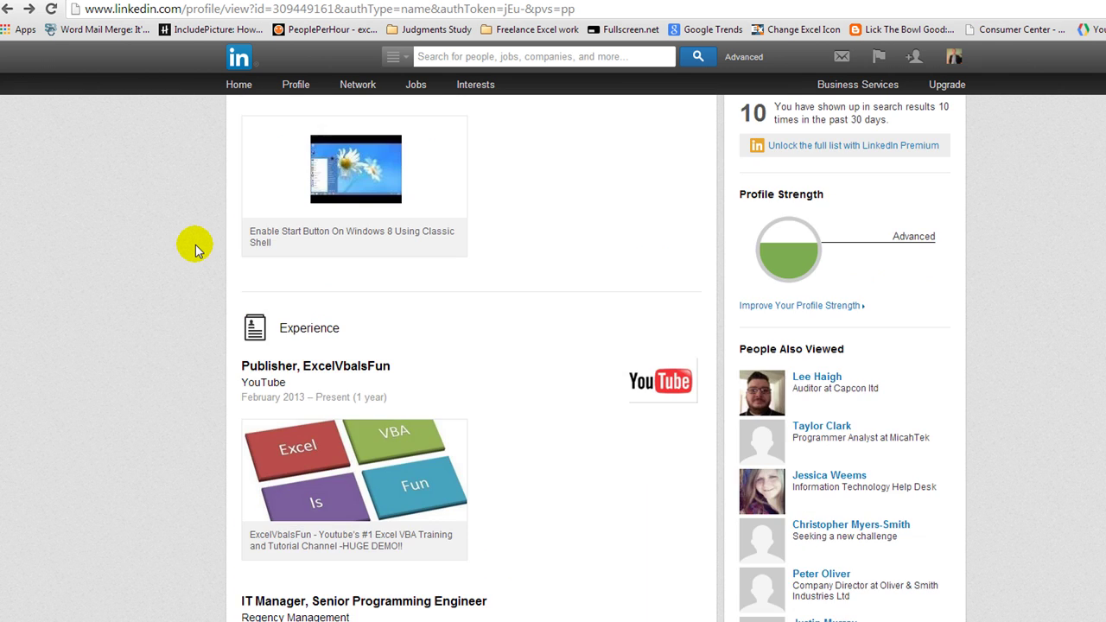
scroll(195, 249, up, 2)
scroll(198, 242, up, 4)
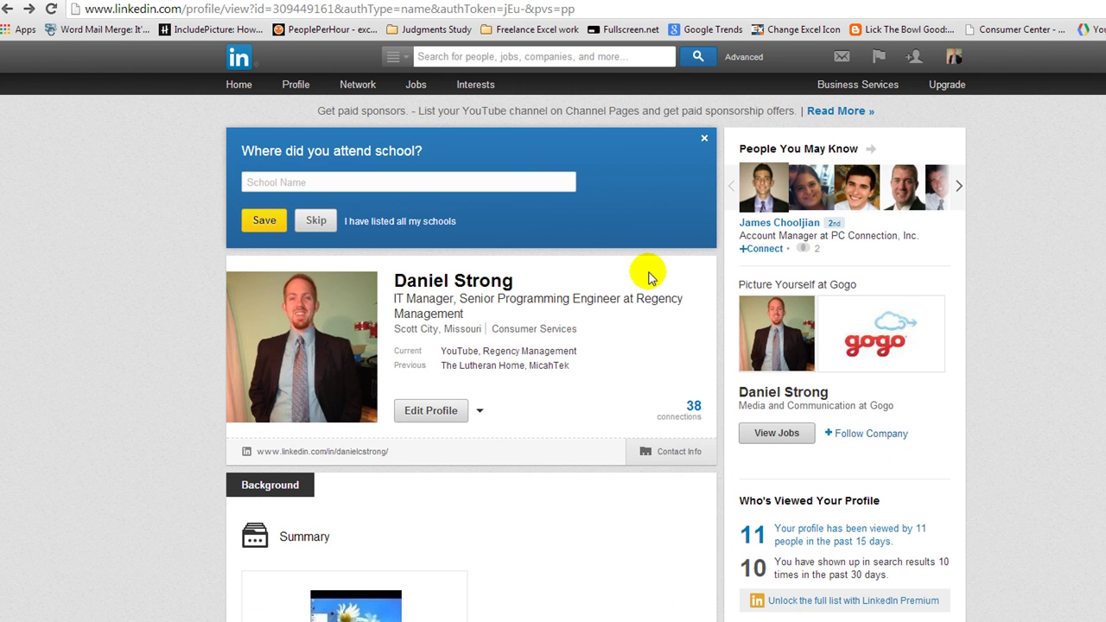
click(437, 411)
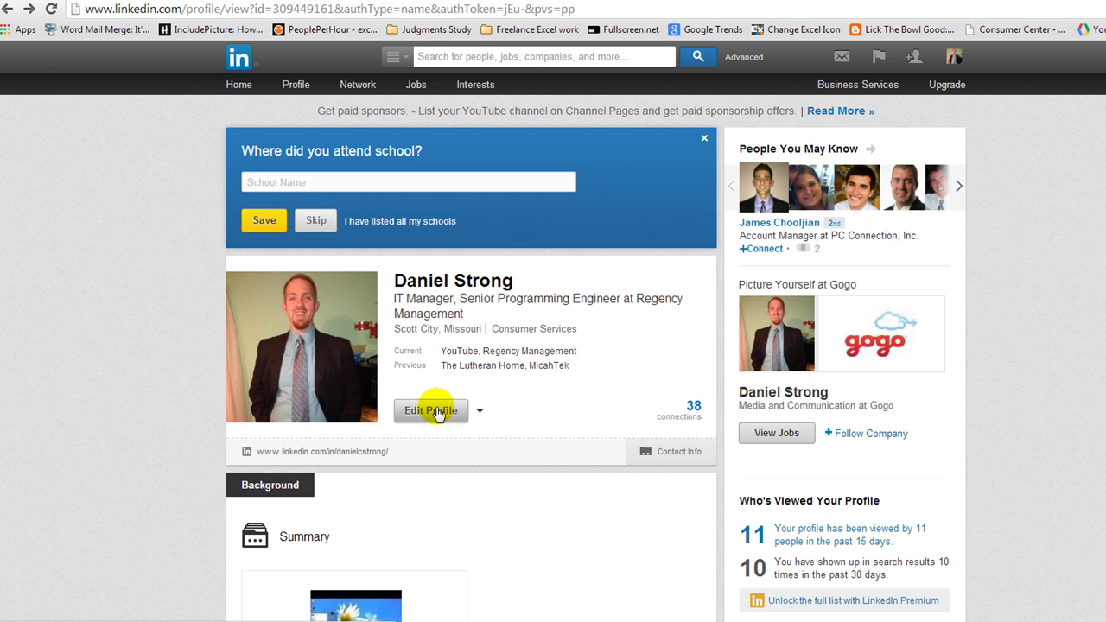
Step: In profile edit mode, add a skill starting 'Data an' to Skills & Expertise and save
click(438, 411)
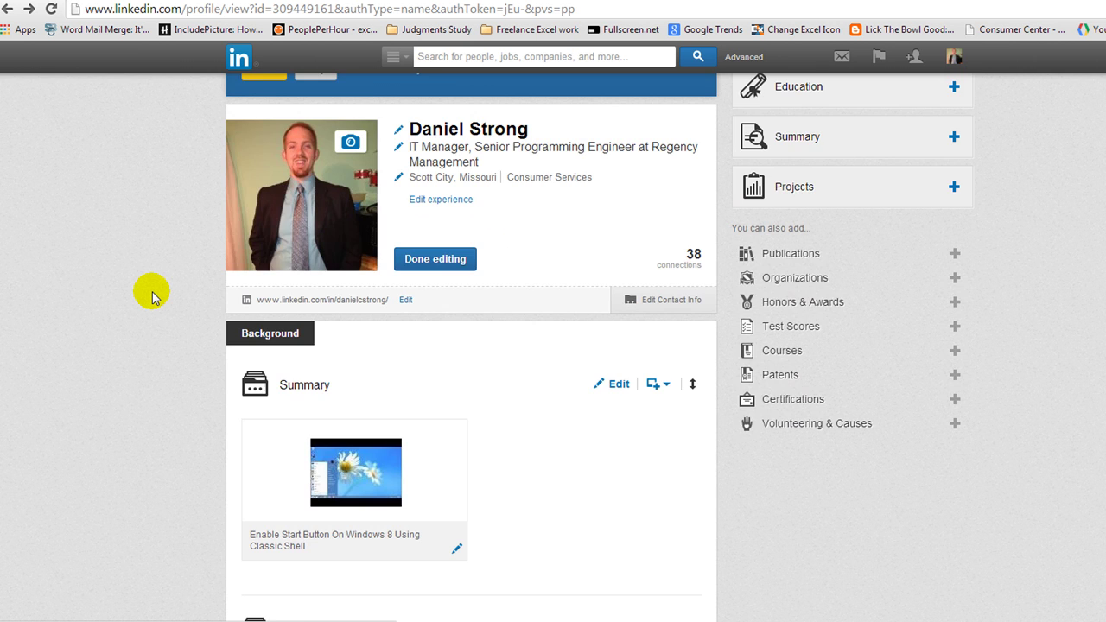
scroll(153, 293, down, 5)
scroll(159, 292, down, 10)
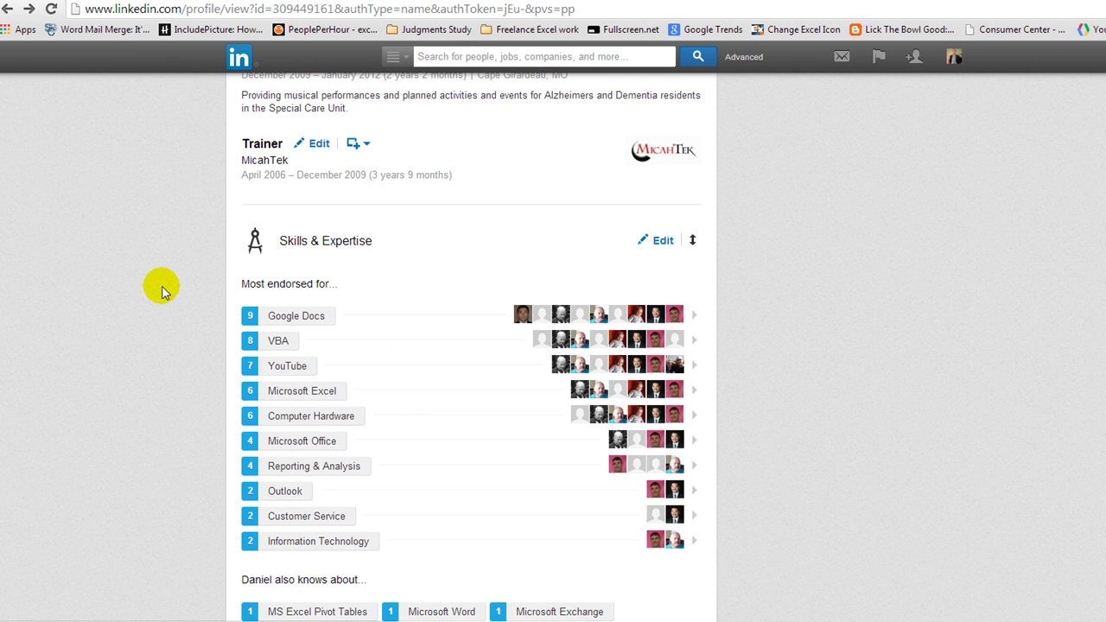
click(662, 241)
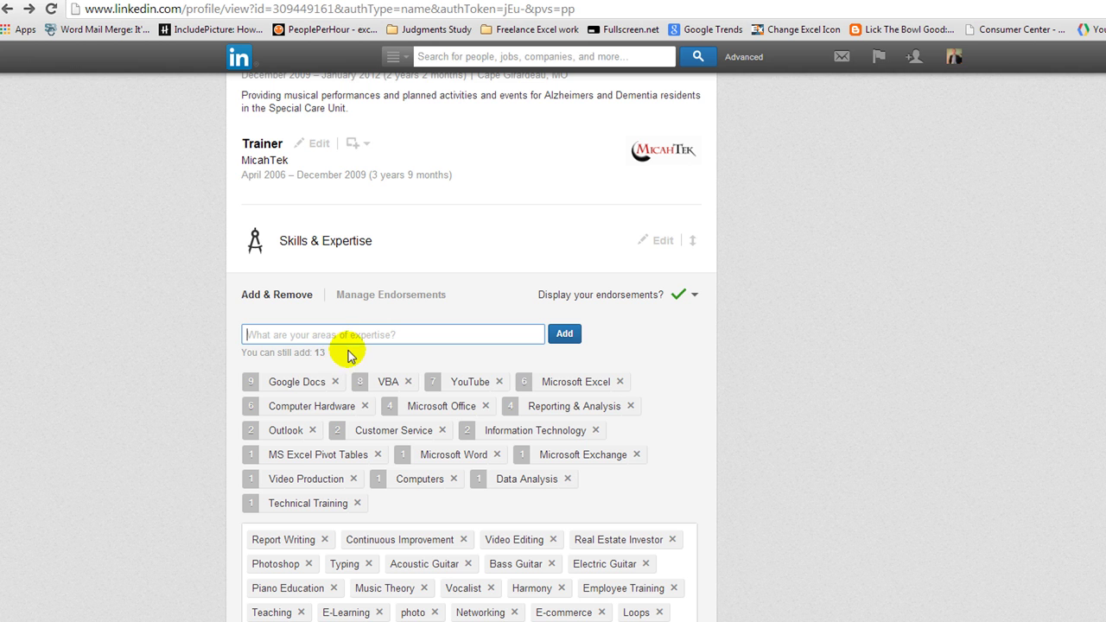
scroll(273, 354, down, 1)
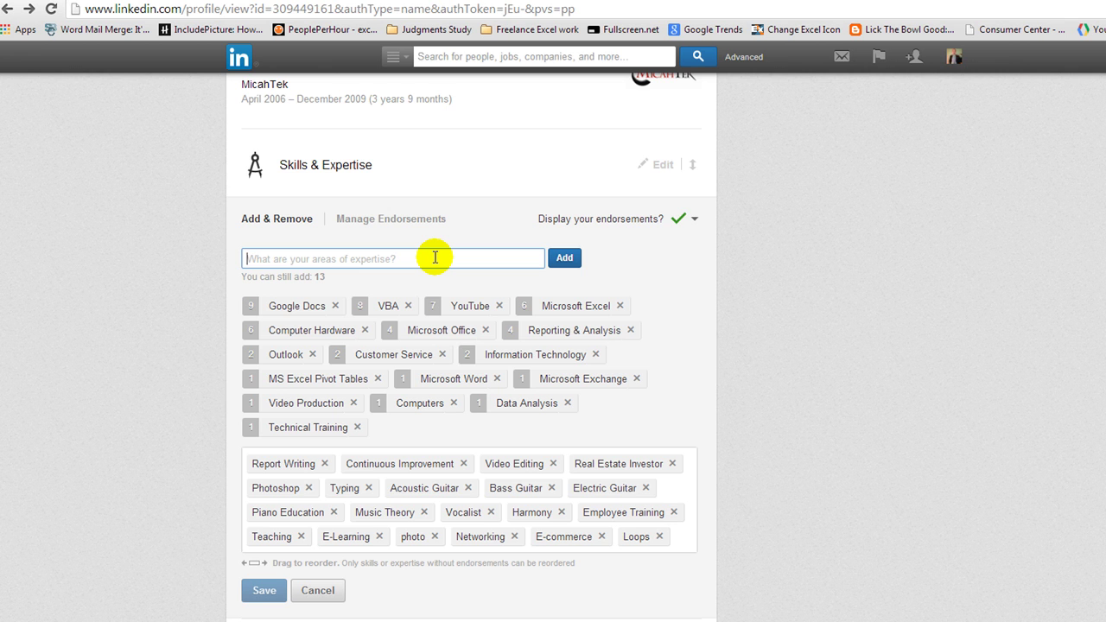
text(Da)
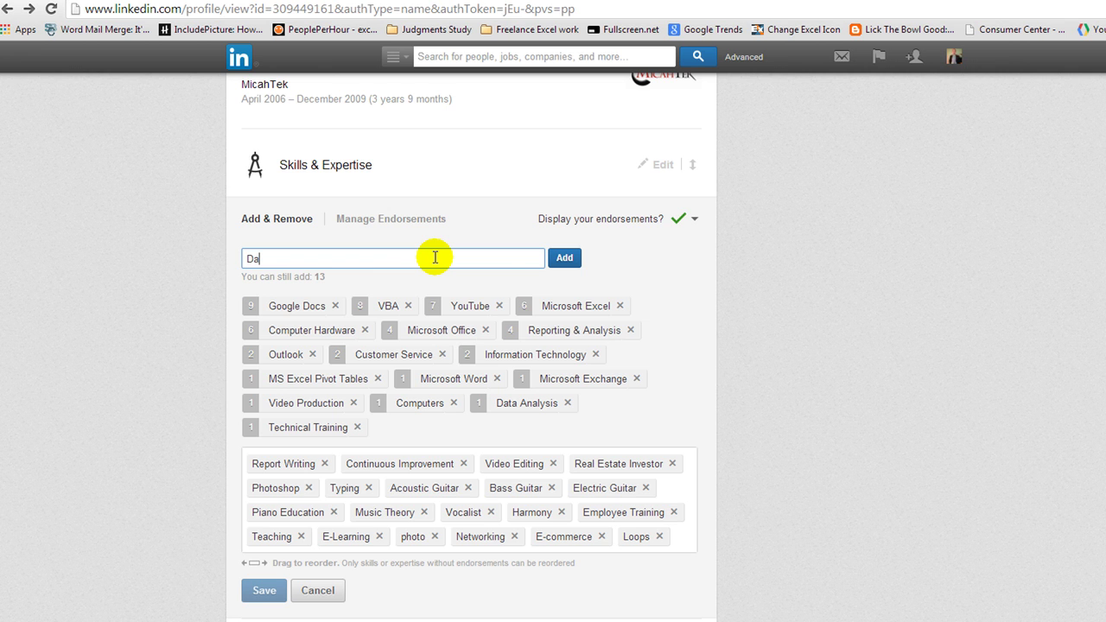
text(ta an)
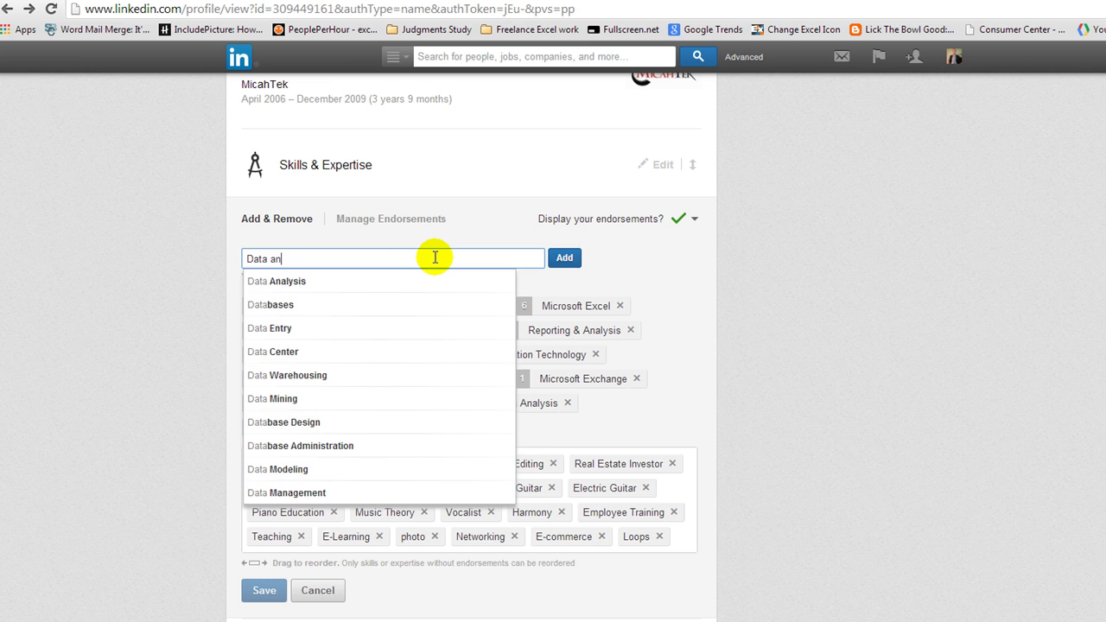
key(Return)
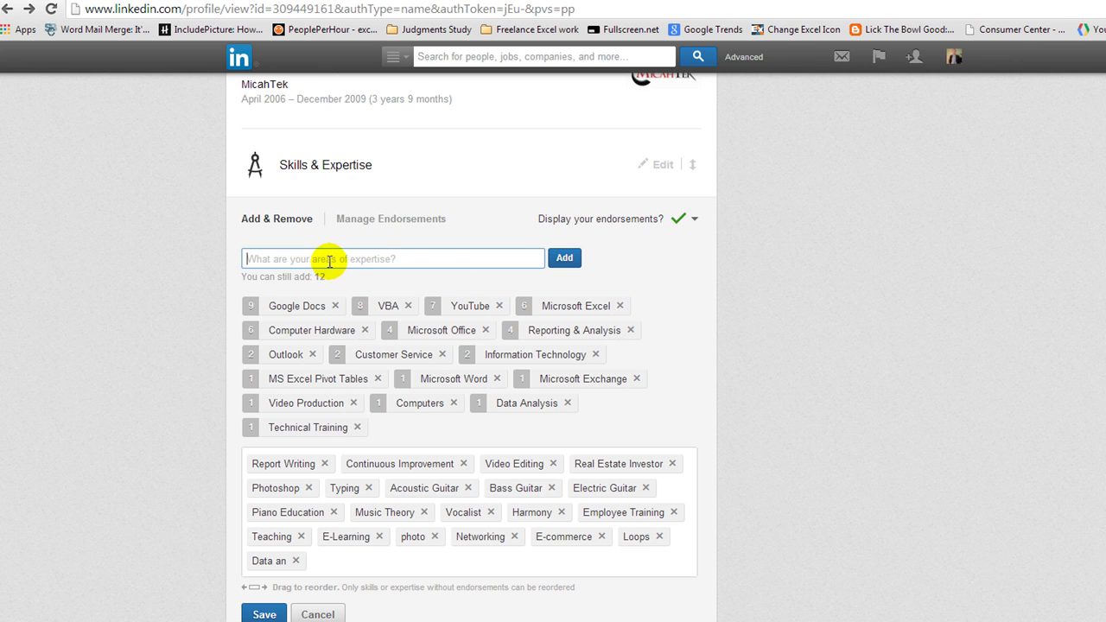
click(264, 614)
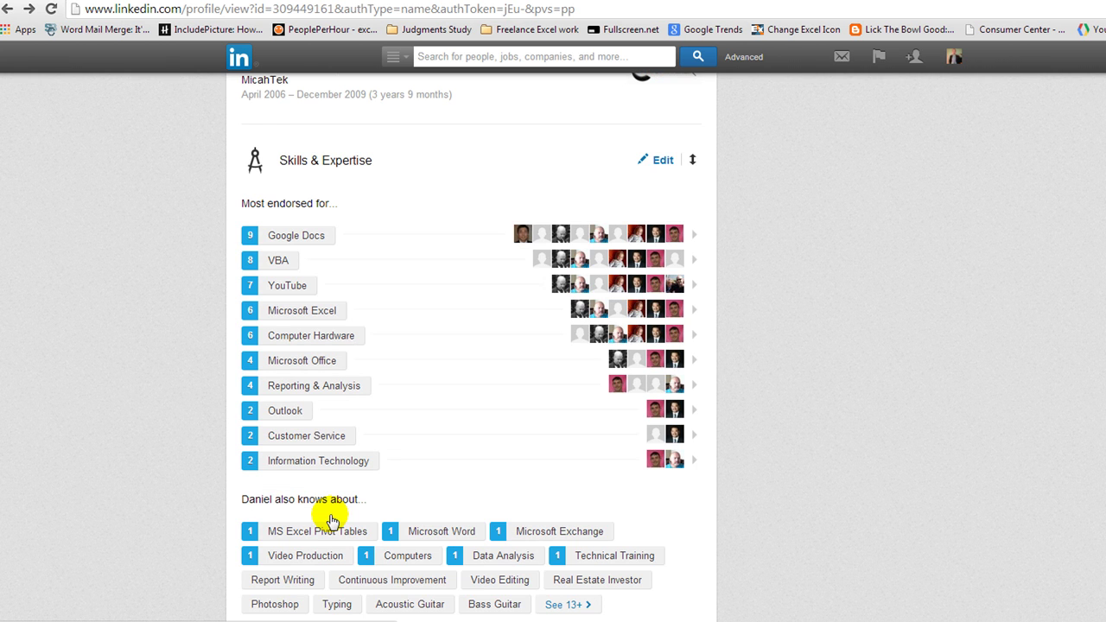
Step: Leave profile edit mode with Done editing and reload the profile page
scroll(507, 284, up, 1)
scroll(508, 354, up, 10)
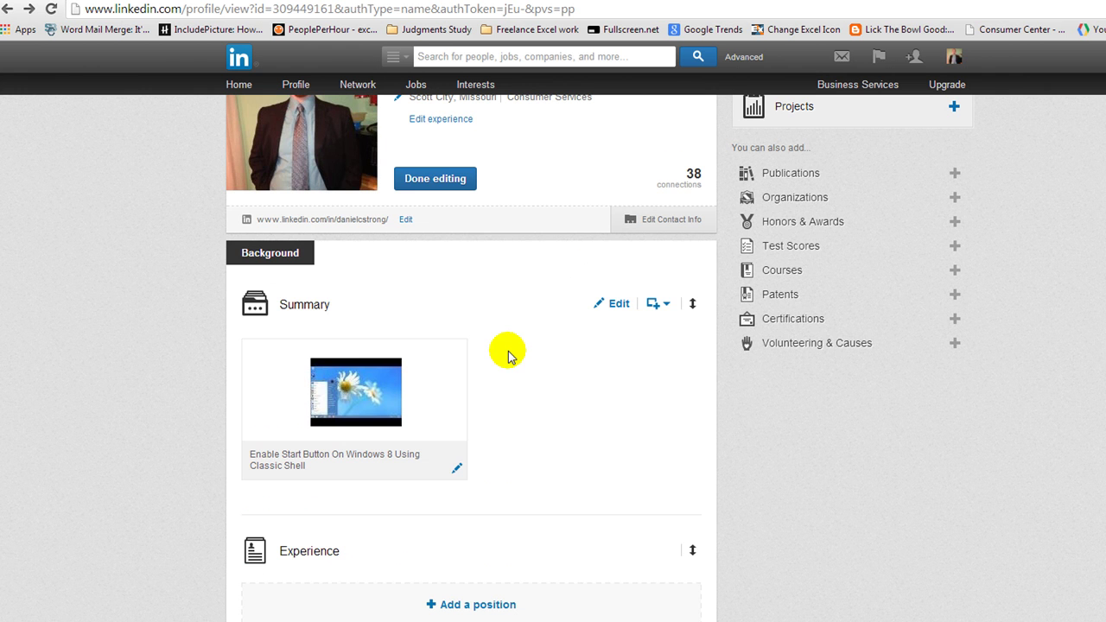
click(445, 179)
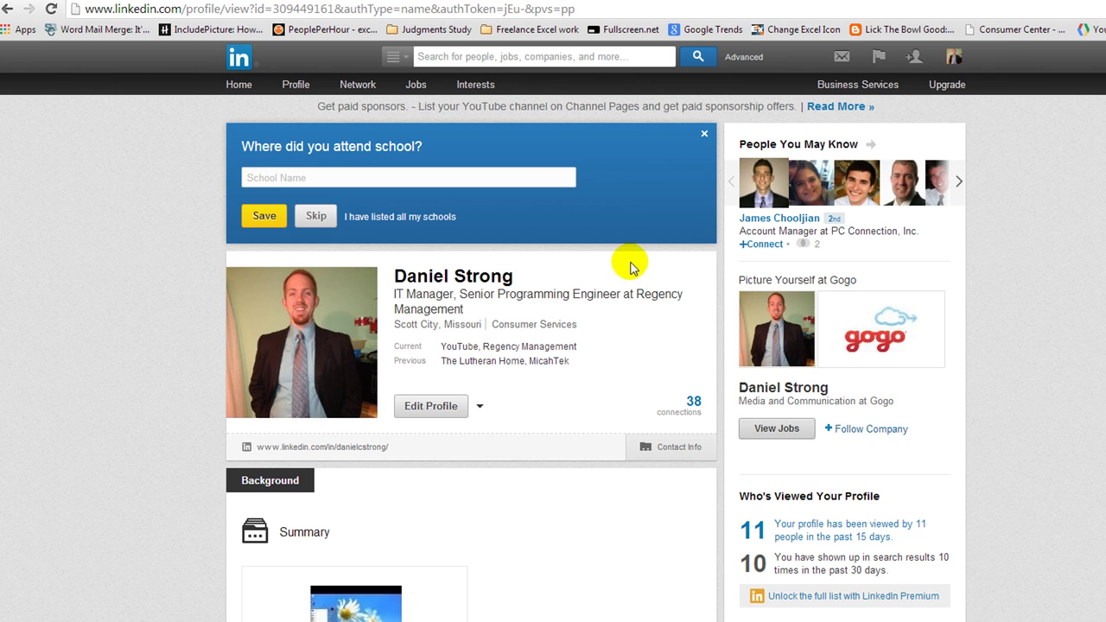
scroll(627, 321, down, 4)
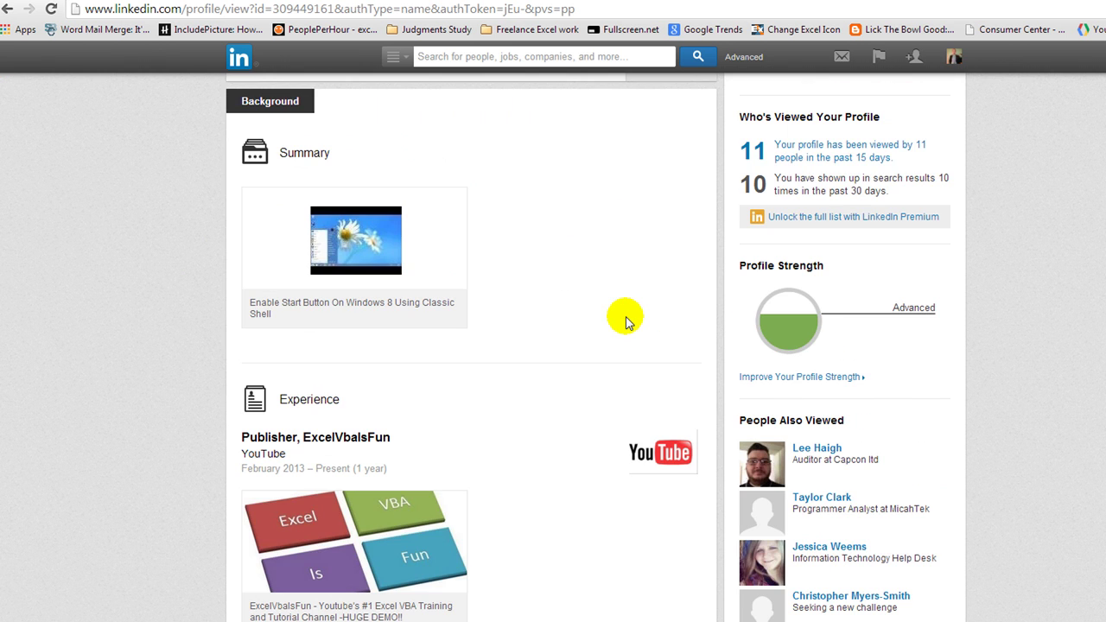
scroll(627, 321, up, 4)
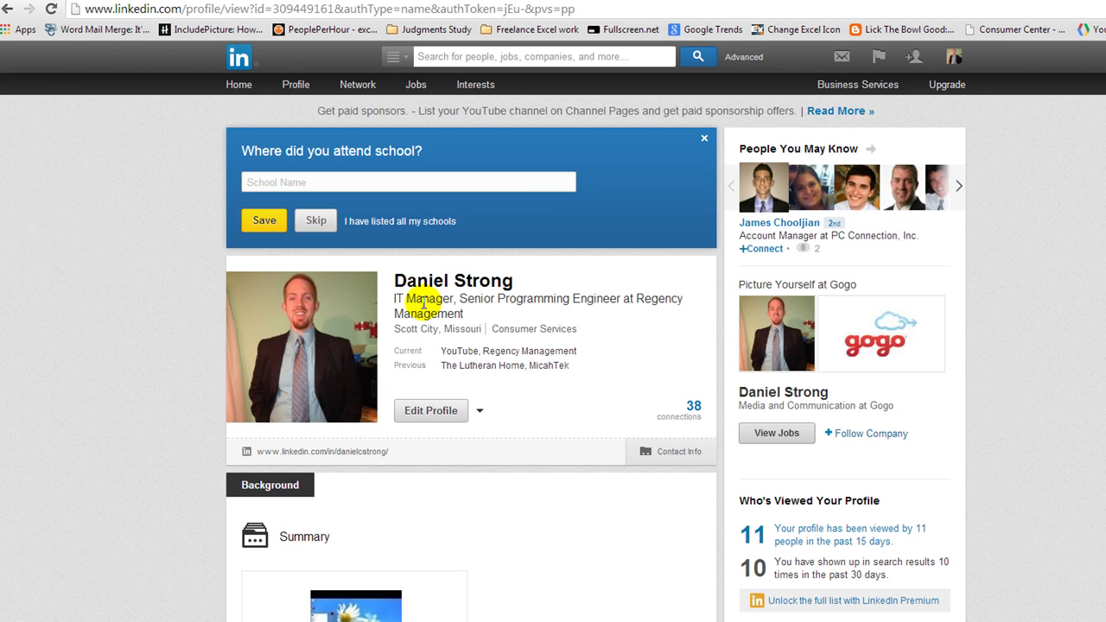
click(55, 10)
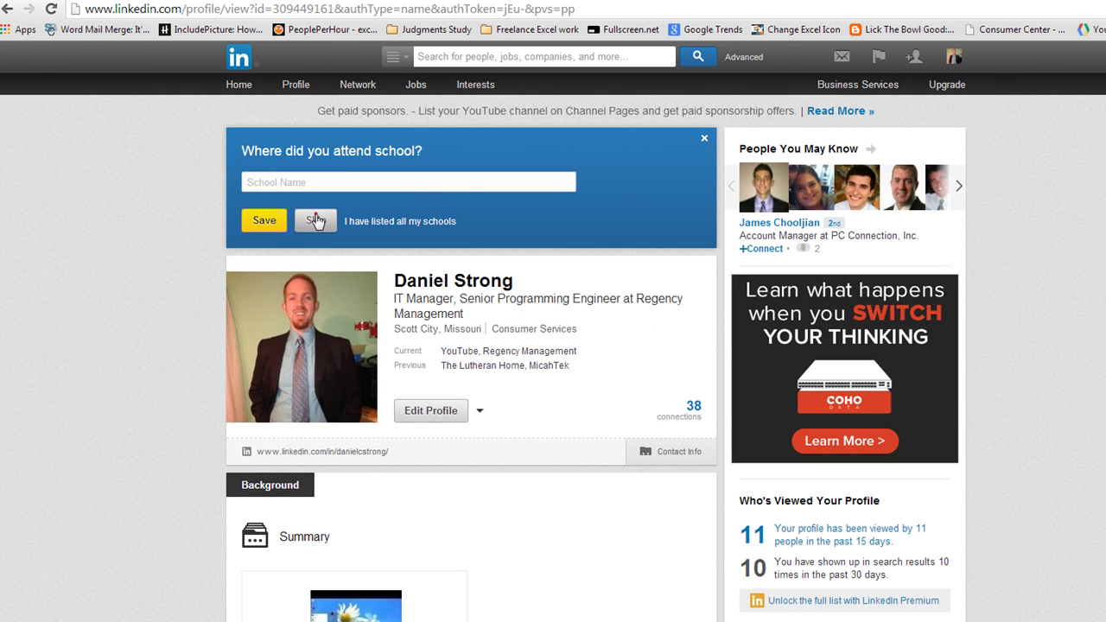
Step: Skip the school, IT Manager, Publisher, Trainer and summary prompts, and decline work samples
click(316, 221)
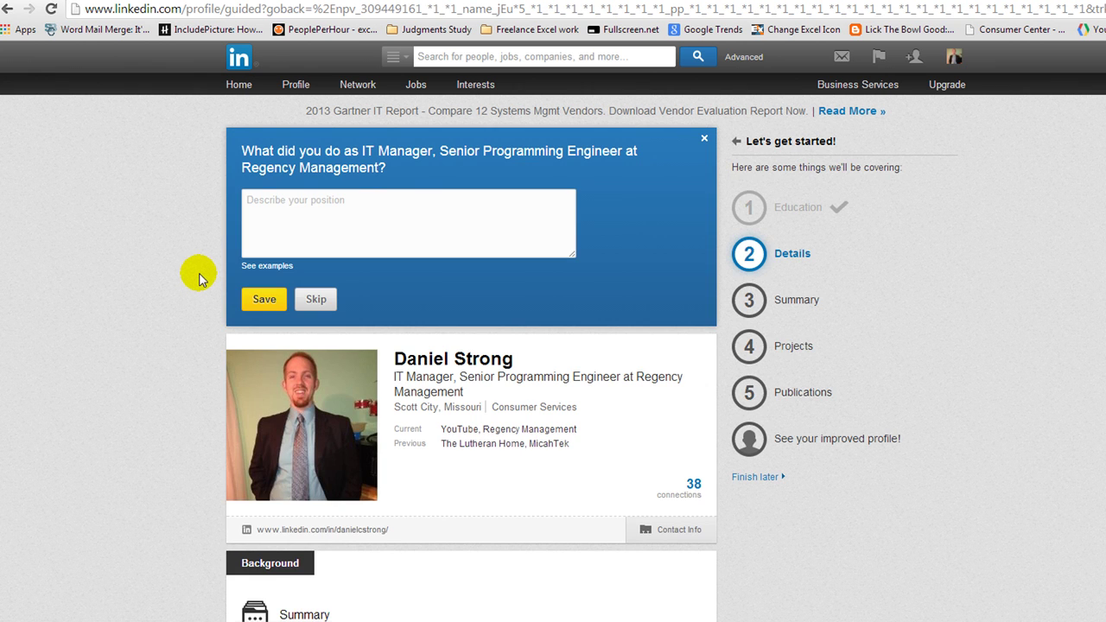
click(316, 299)
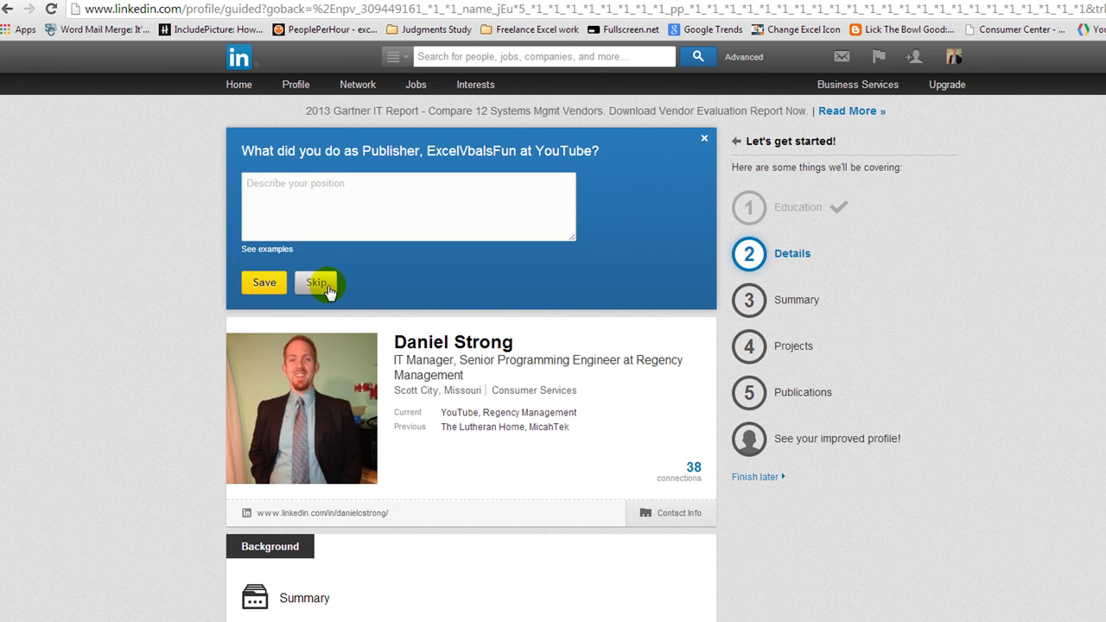
click(317, 285)
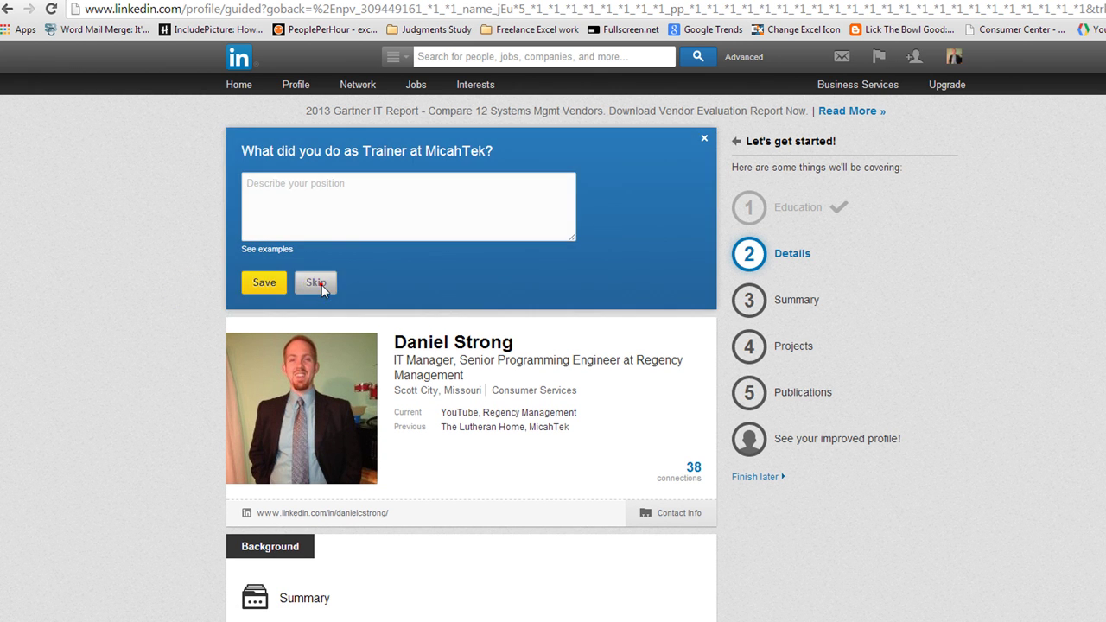
click(319, 287)
click(317, 271)
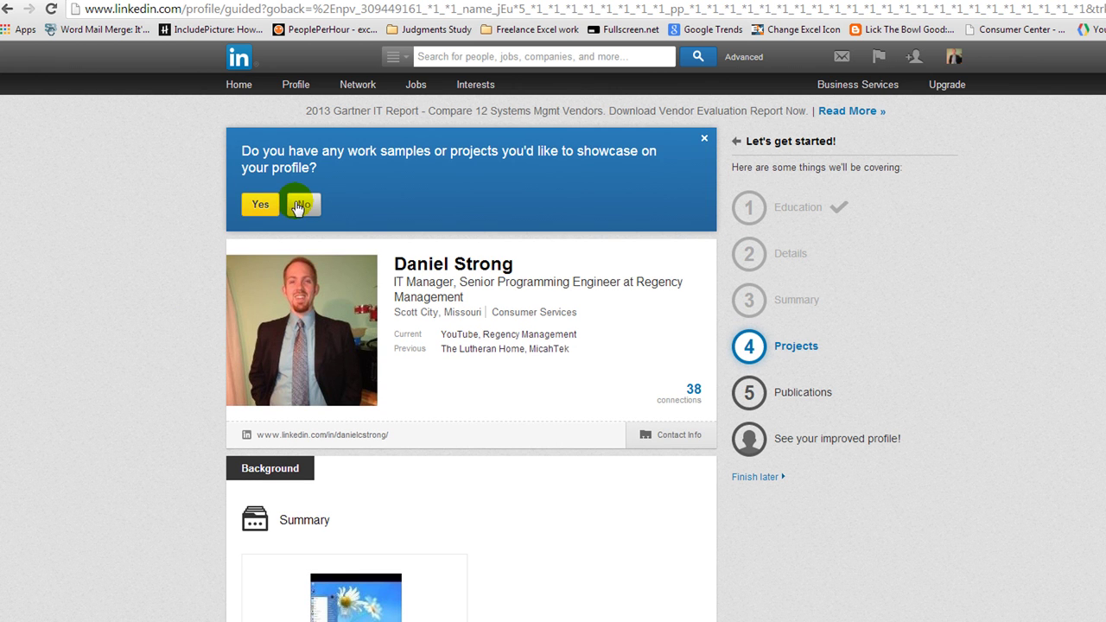
click(703, 140)
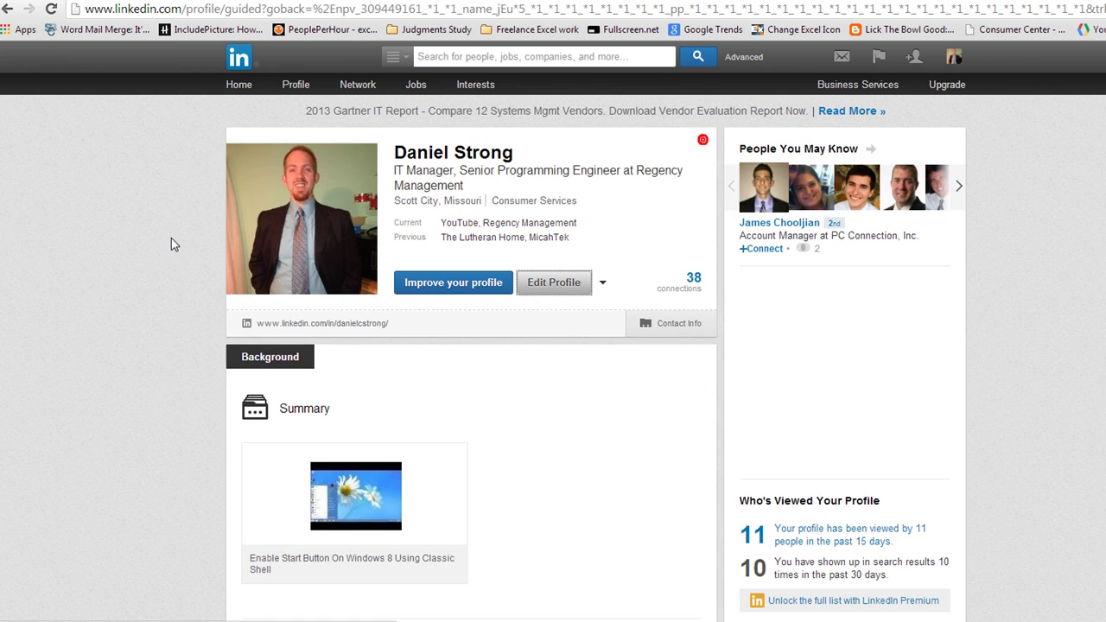
Step: Reload the profile and scroll down to the Connections section listing 38 connections
click(51, 9)
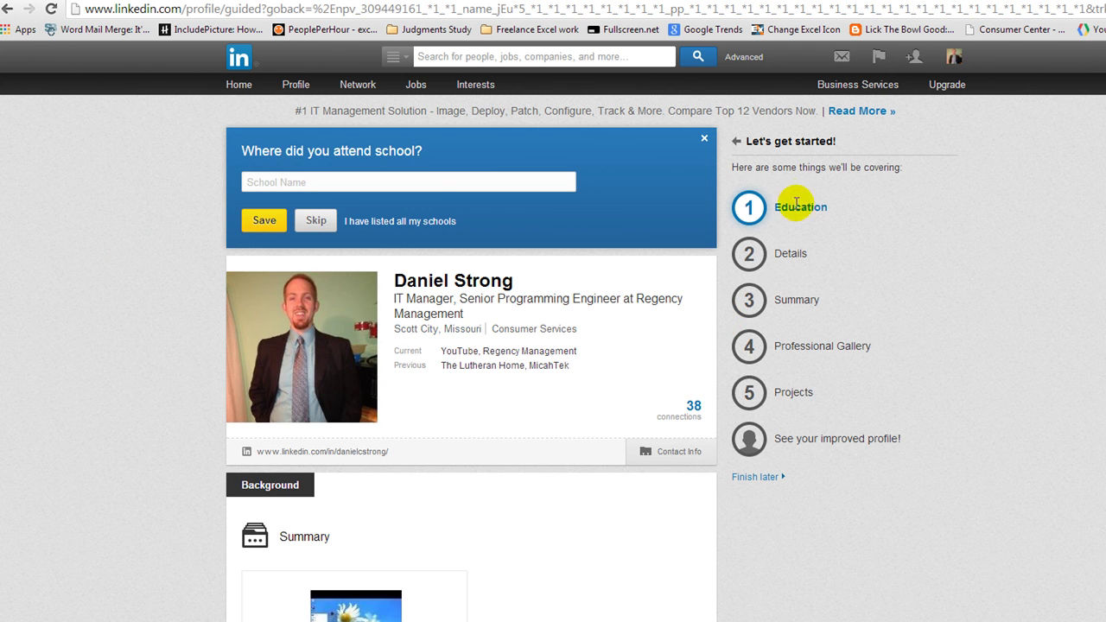
scroll(752, 294, down, 8)
scroll(751, 303, down, 10)
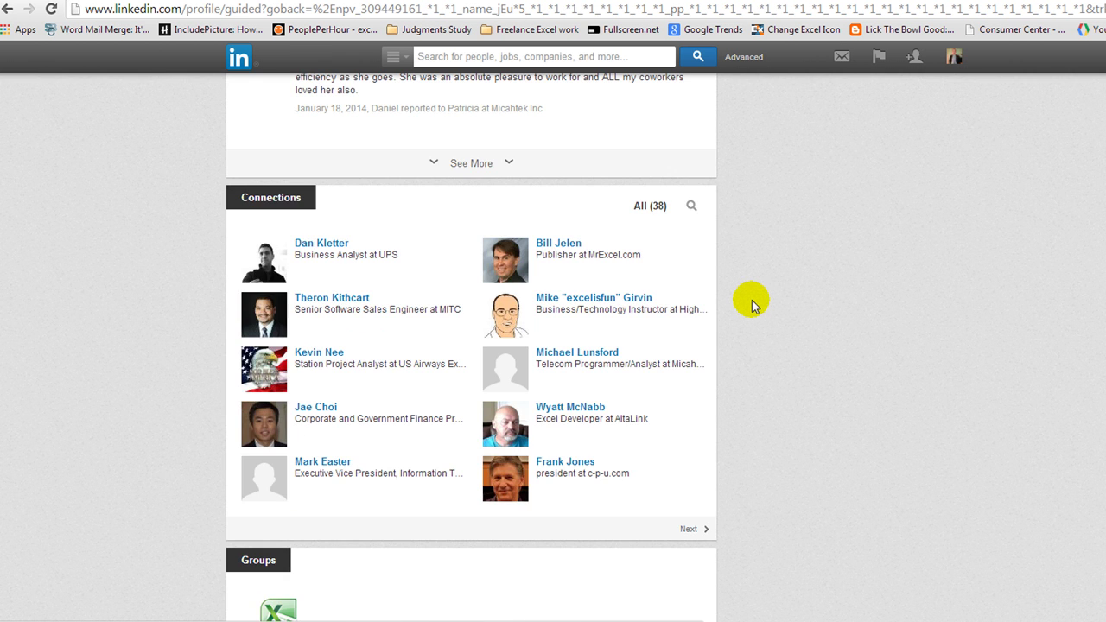
scroll(708, 328, down, 1)
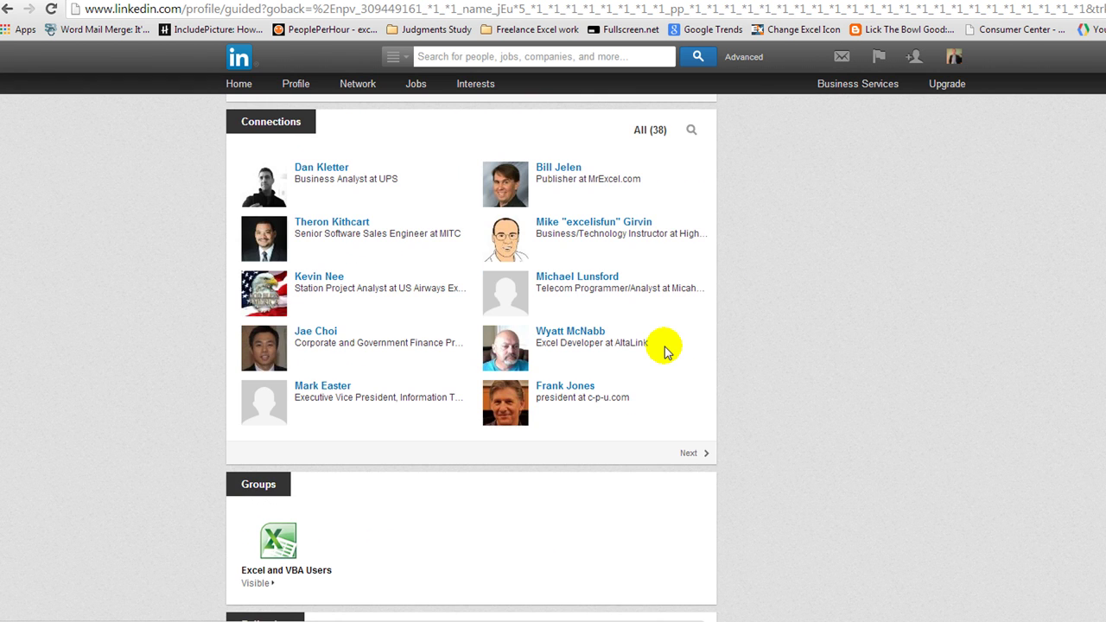
scroll(667, 351, up, 1)
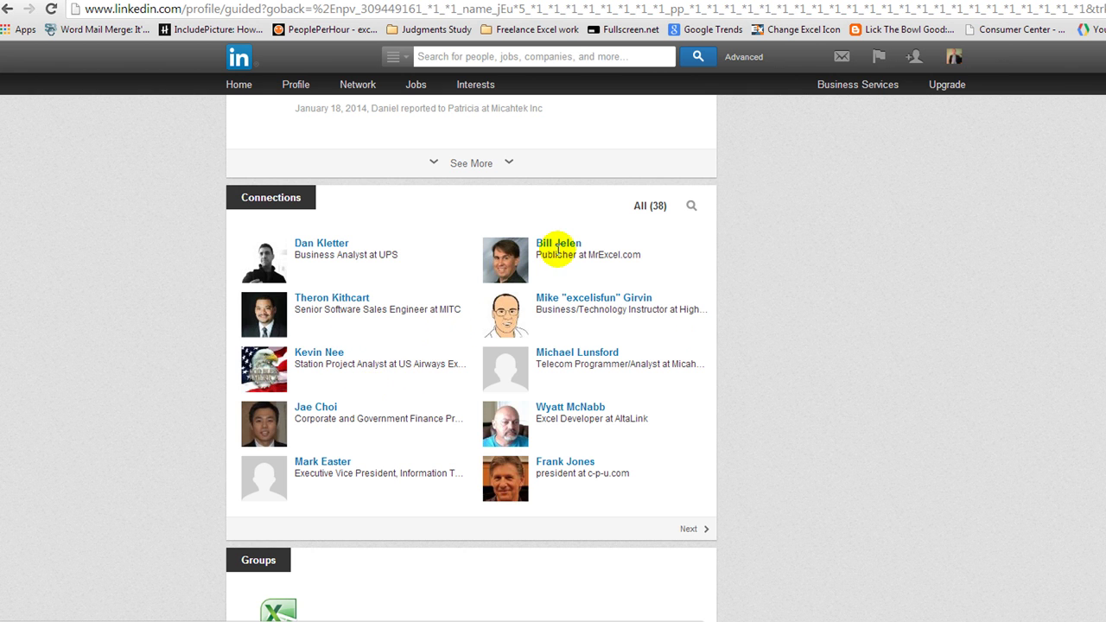
Step: Open a connection's profile from Connections and scroll to their Skills & Expertise section
click(560, 247)
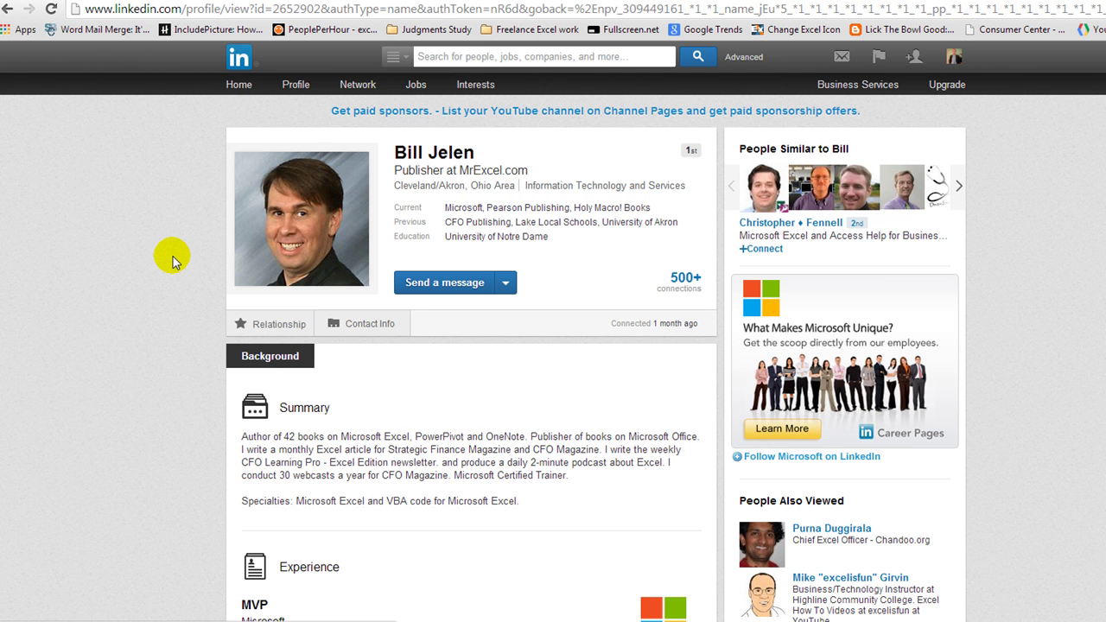
scroll(171, 259, down, 6)
scroll(171, 259, down, 6)
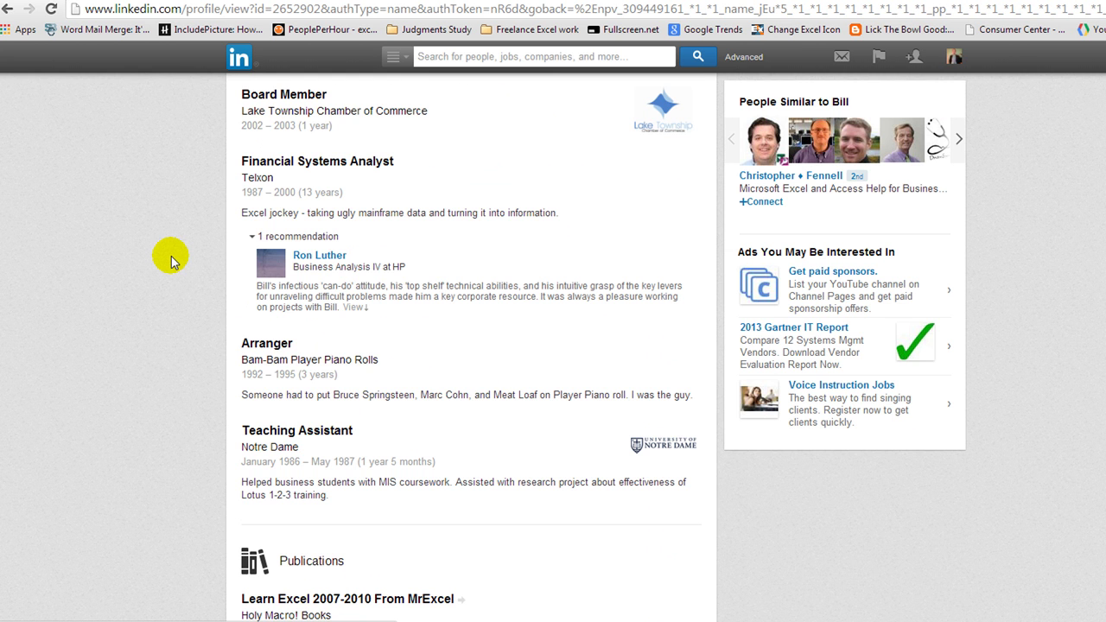
scroll(171, 259, up, 5)
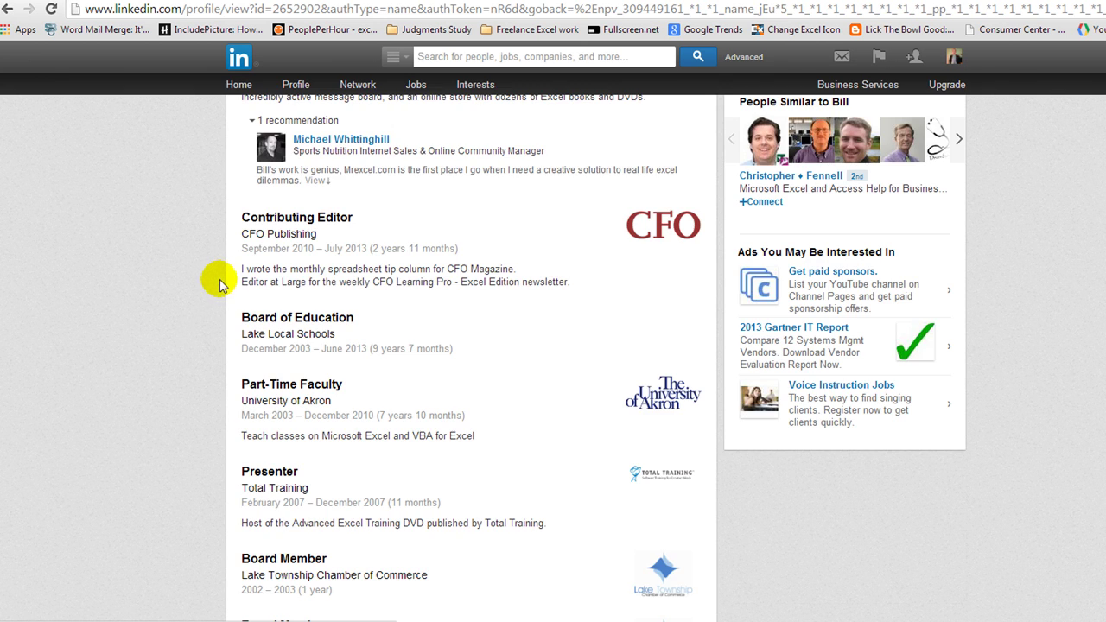
scroll(220, 283, up, 4)
scroll(233, 259, up, 1)
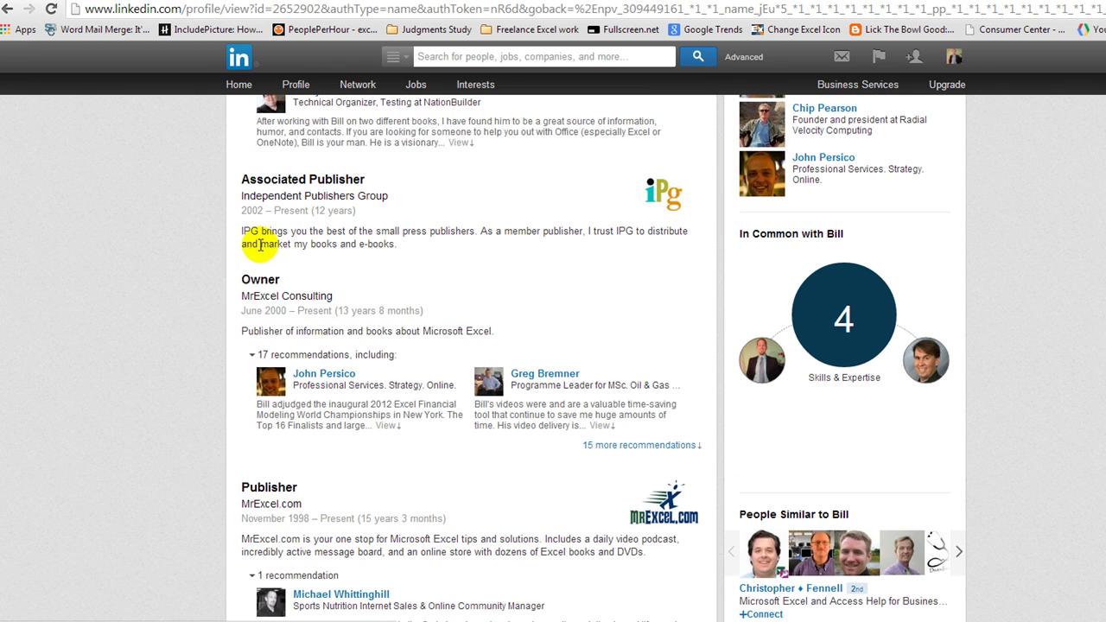
scroll(211, 290, down, 5)
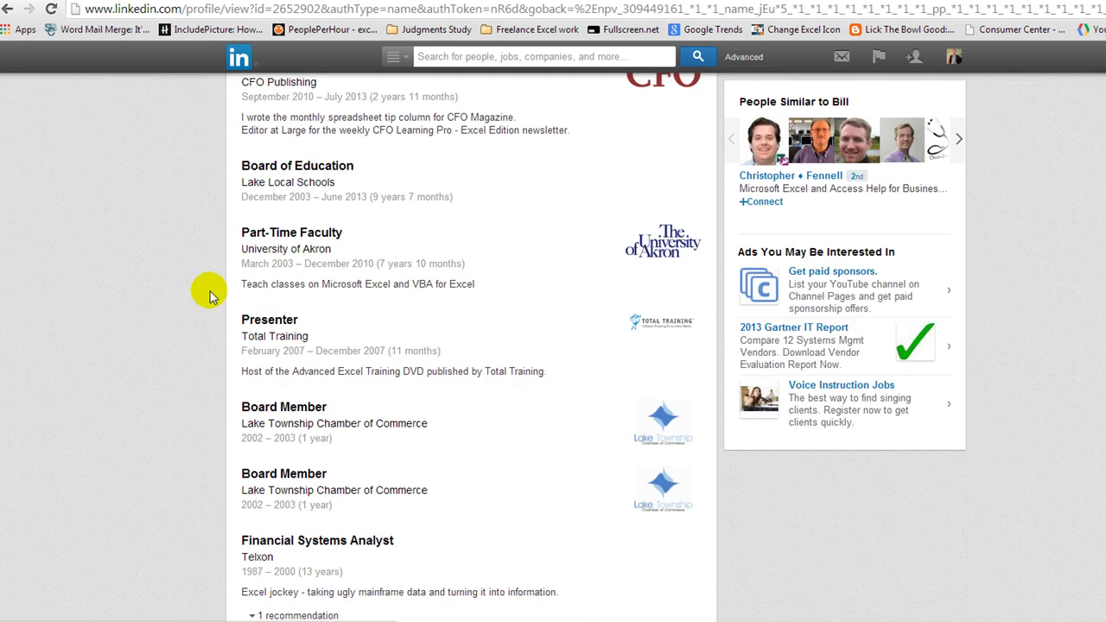
scroll(212, 293, down, 4)
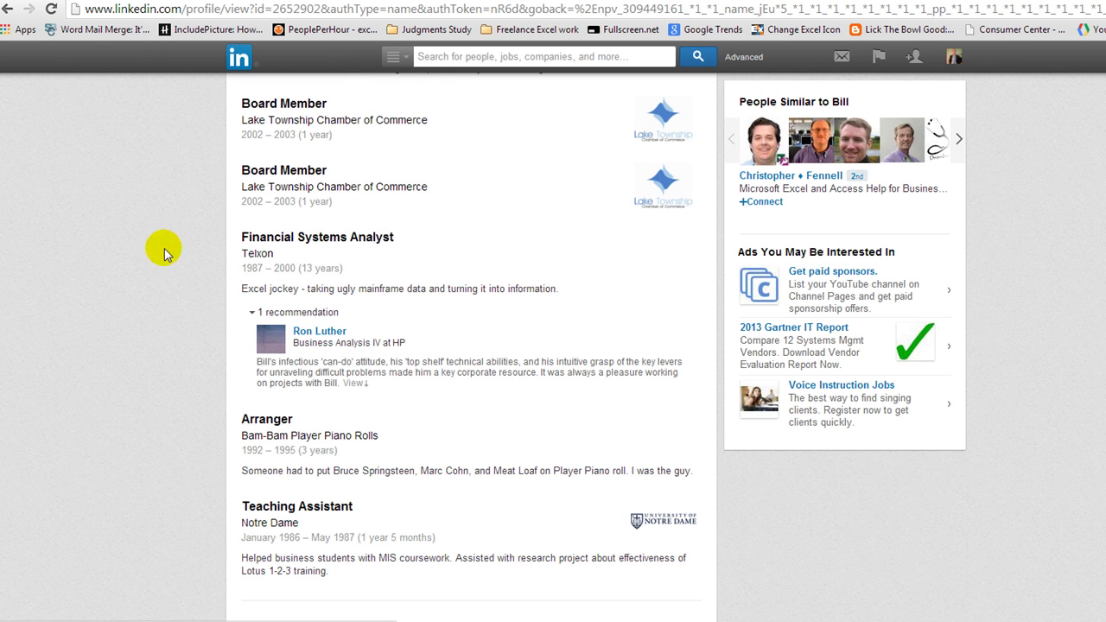
scroll(173, 329, down, 1)
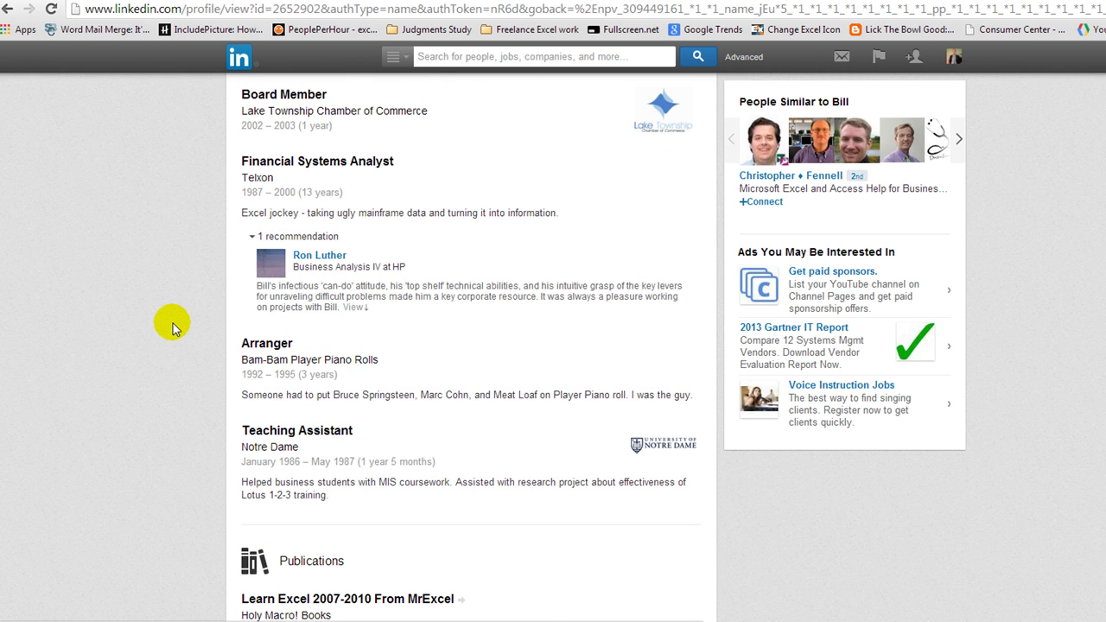
scroll(172, 326, down, 3)
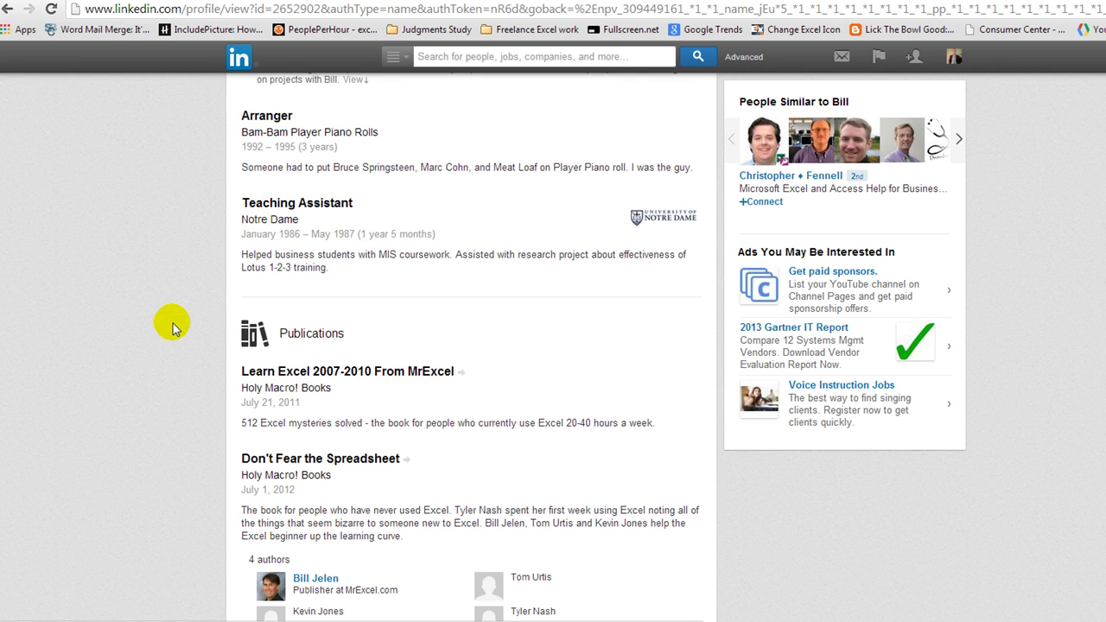
scroll(172, 325, down, 1)
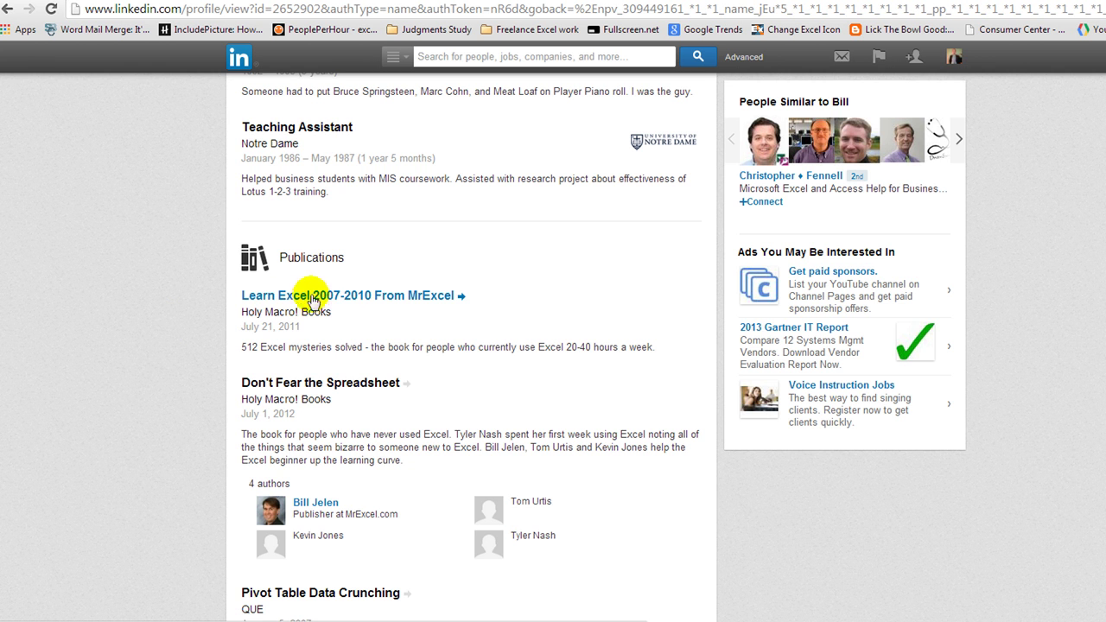
scroll(224, 361, down, 1)
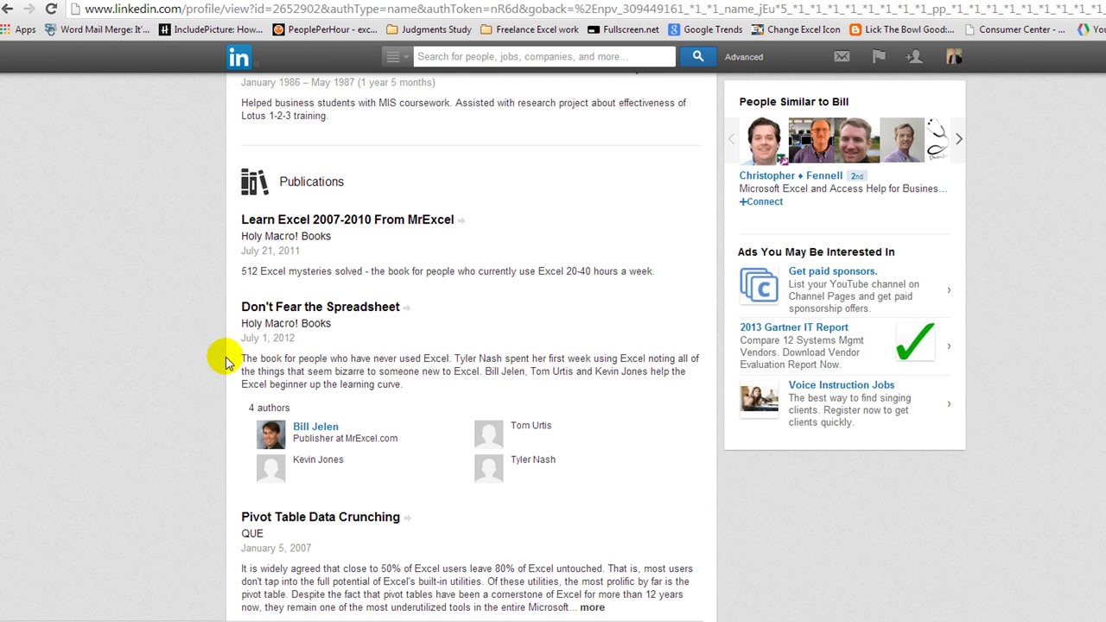
scroll(224, 361, down, 1)
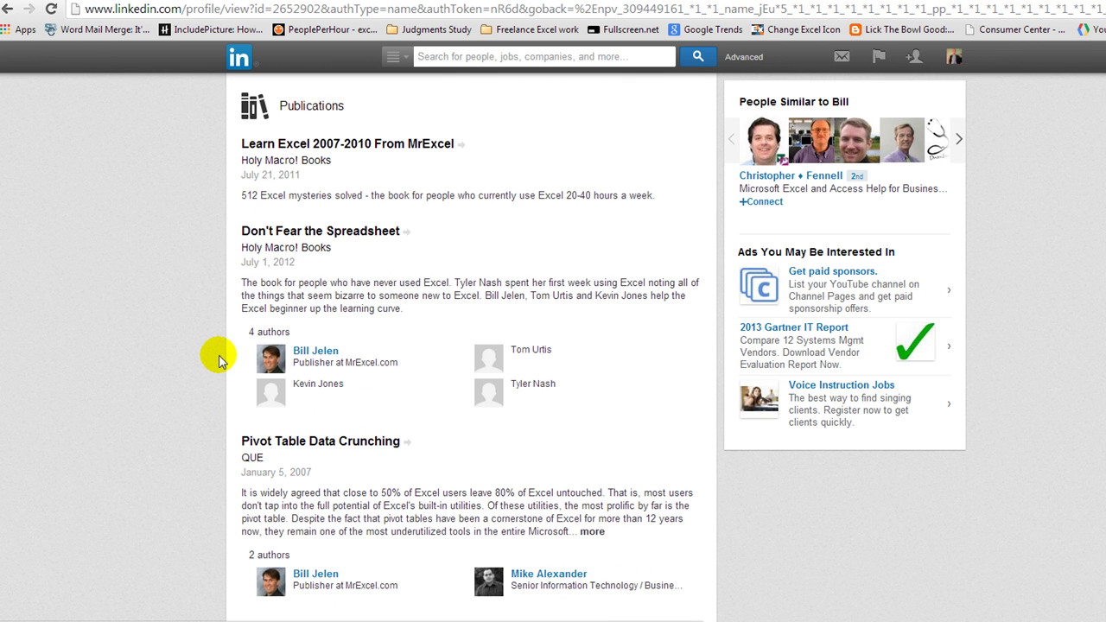
scroll(217, 361, down, 5)
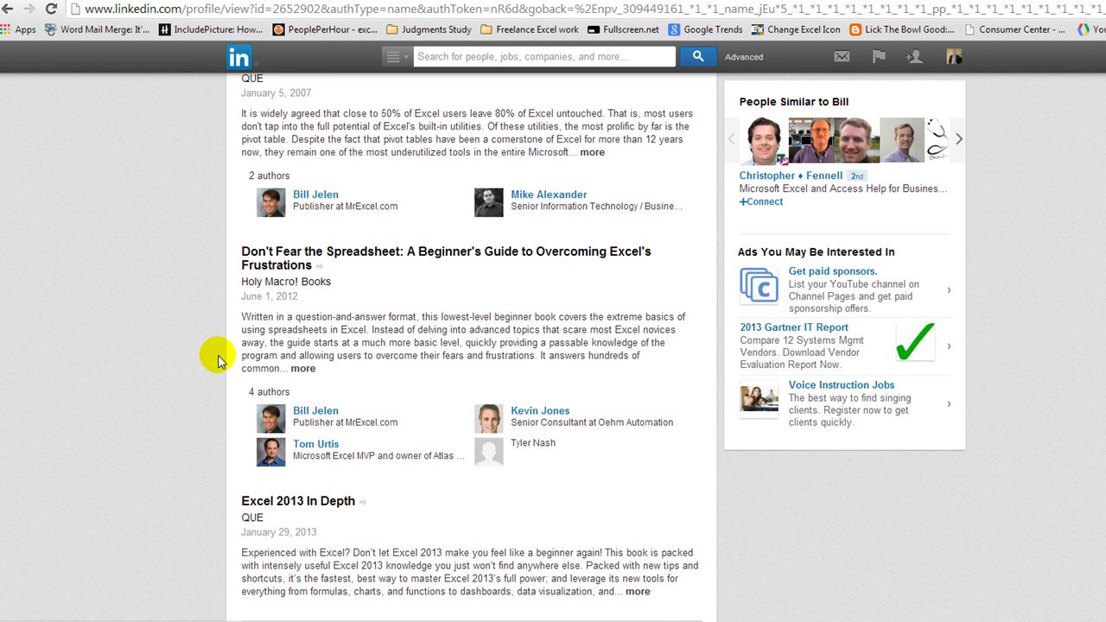
scroll(218, 361, down, 3)
scroll(217, 361, down, 2)
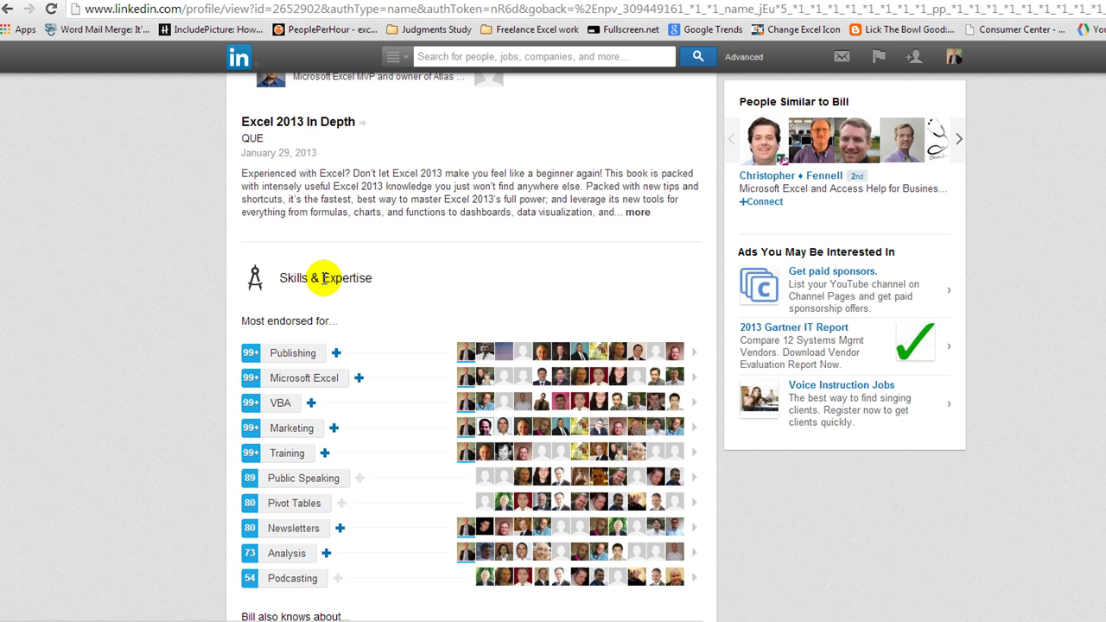
scroll(192, 339, down, 3)
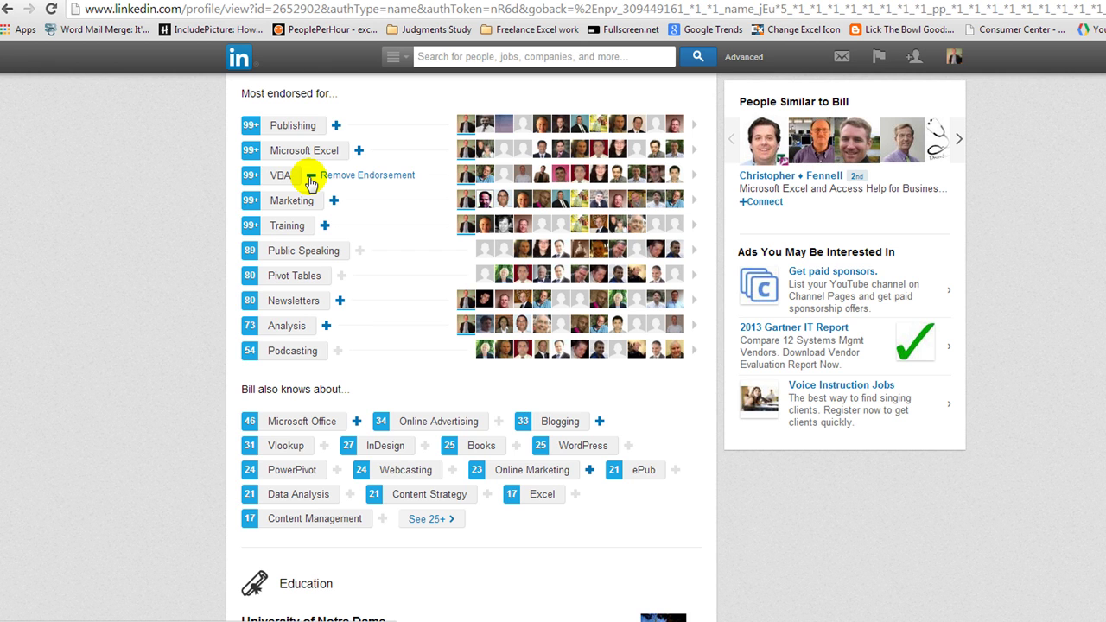
Step: Endorse the connection for Public Speaking, Pivot Tables and Podcasting
click(361, 251)
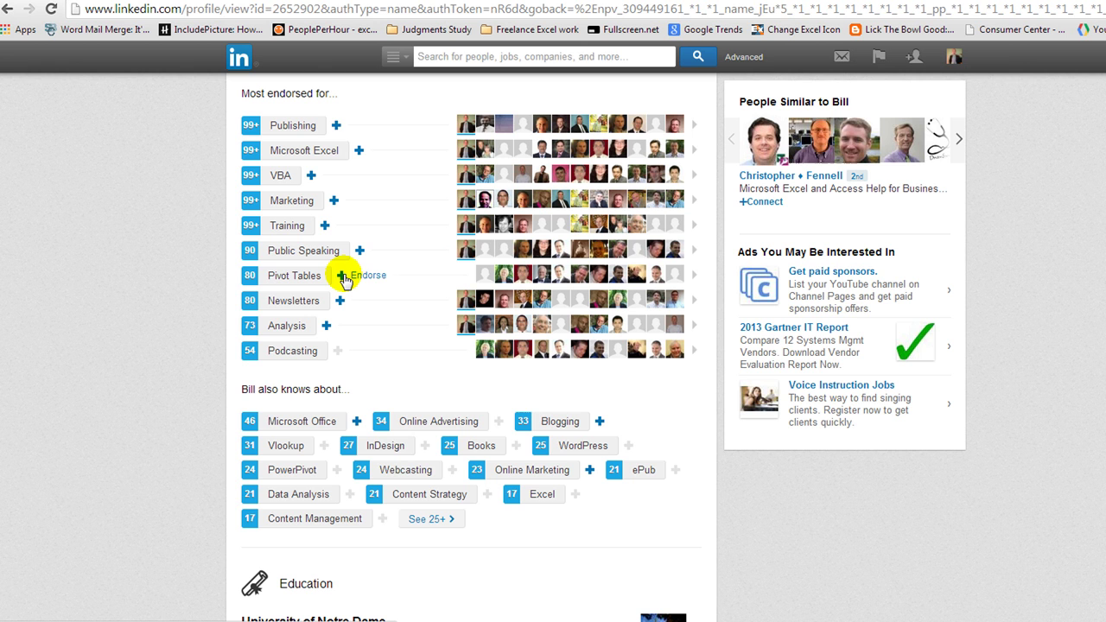
click(342, 275)
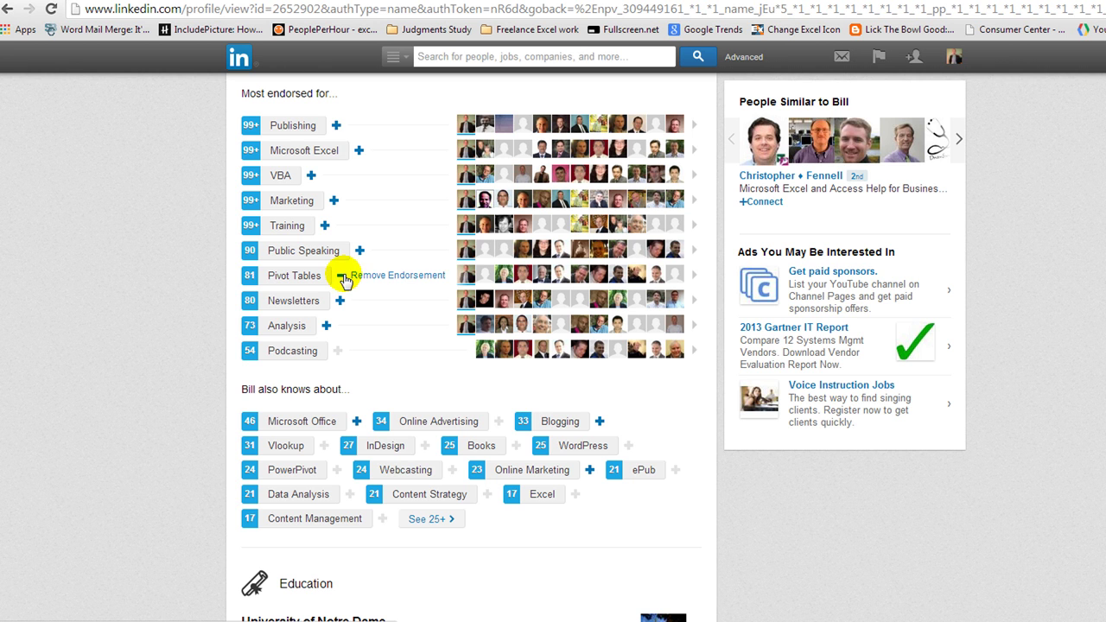
click(339, 352)
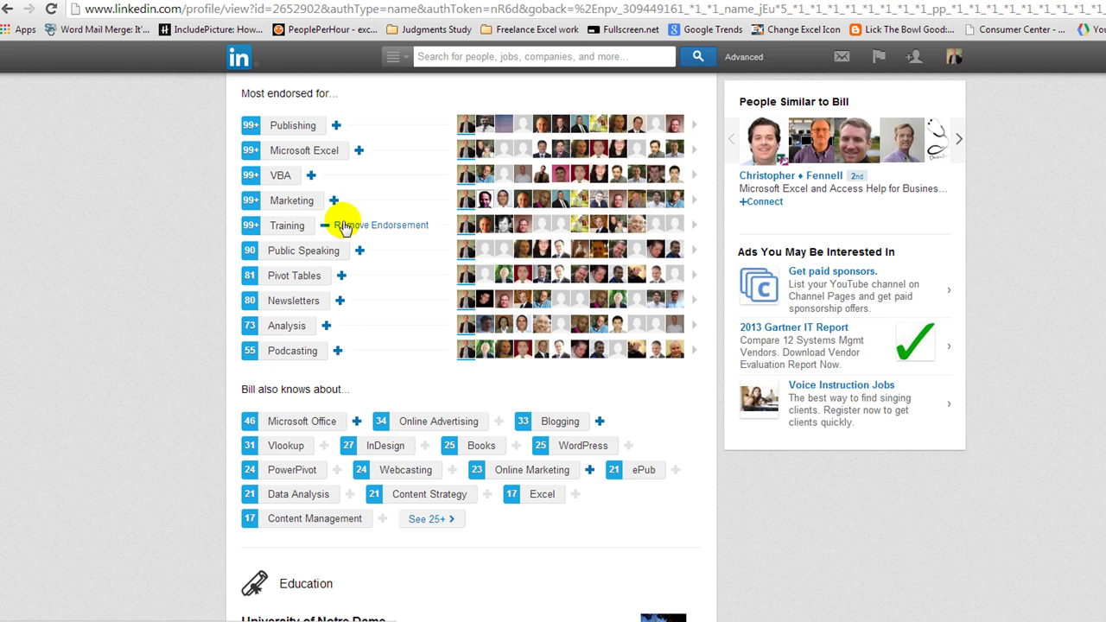
Step: Endorse the connection's Excel, Vlookup, Online Advertising and PowerPivot skills
scroll(194, 345, down, 3)
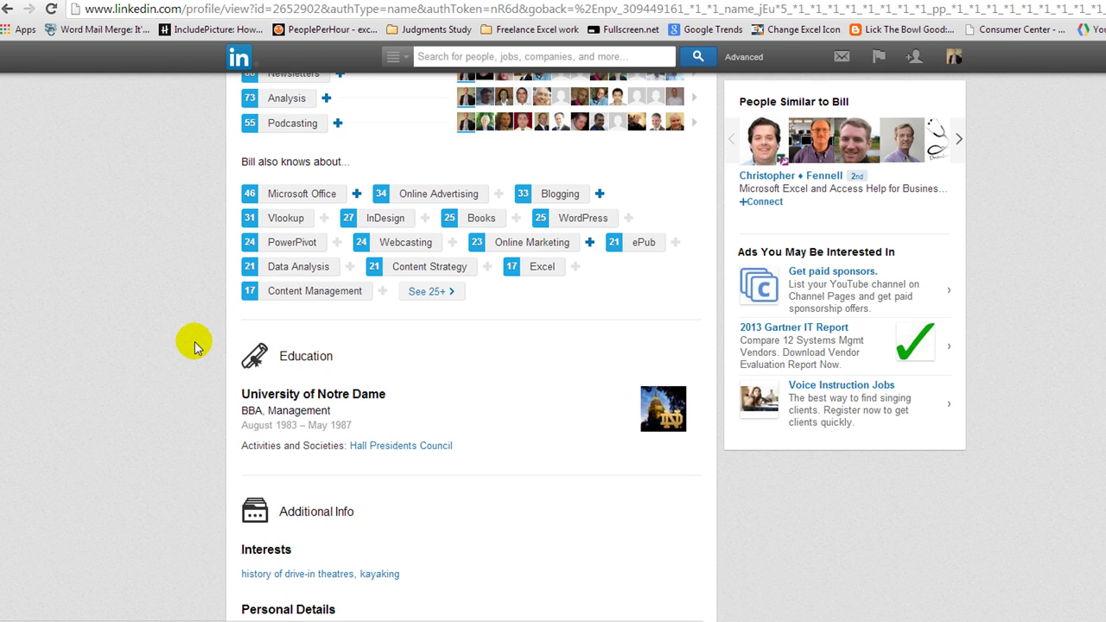
scroll(193, 346, down, 1)
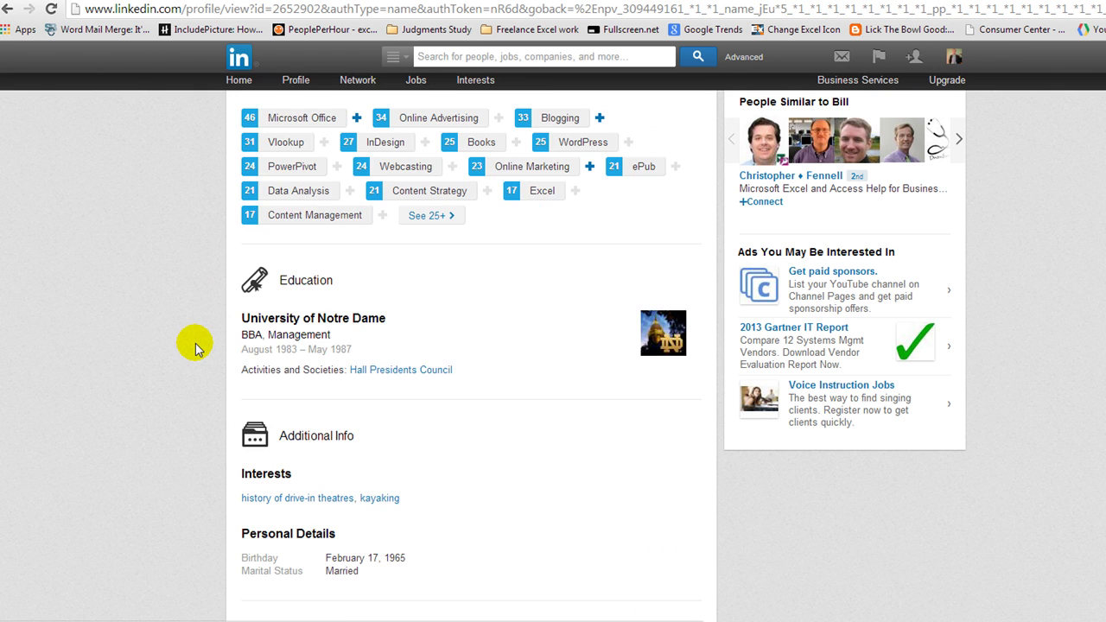
scroll(193, 345, up, 1)
scroll(193, 345, up, 3)
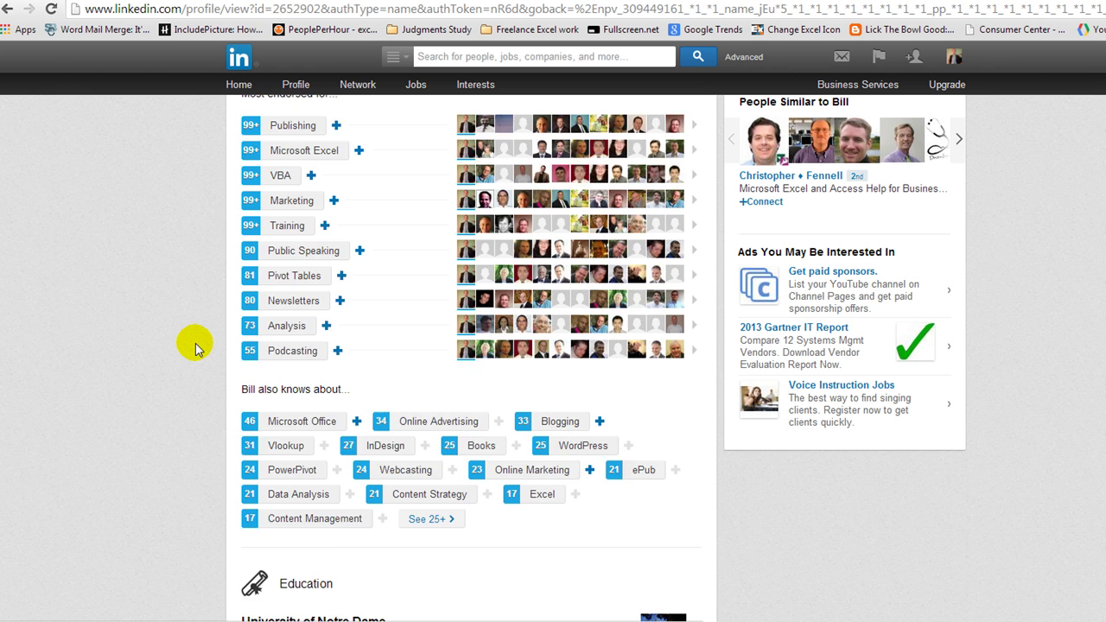
scroll(194, 346, up, 1)
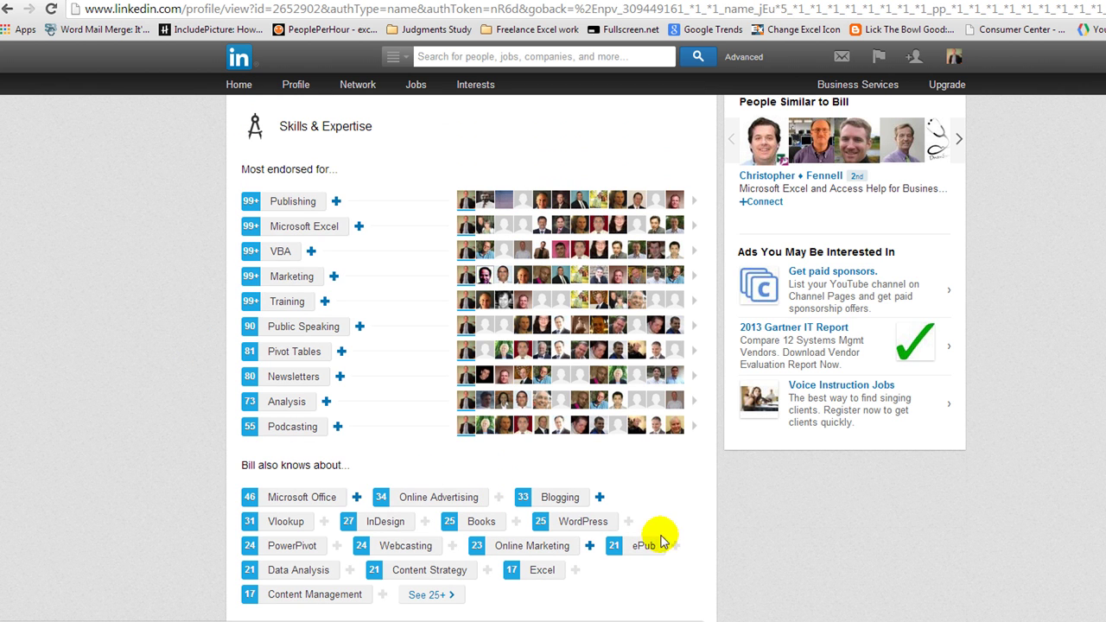
click(572, 570)
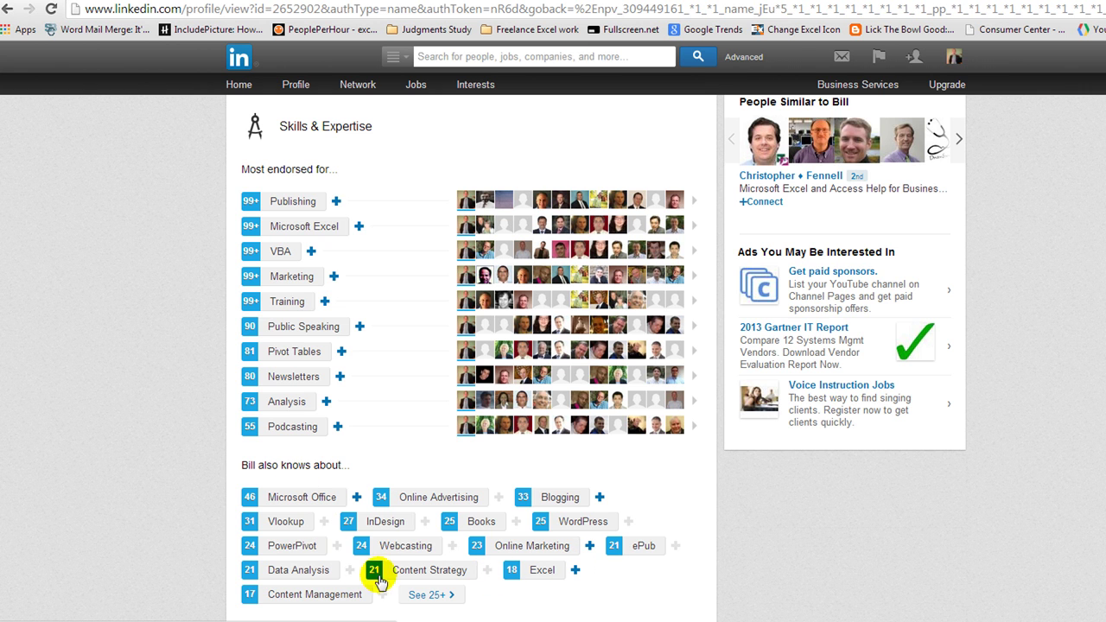
click(323, 521)
click(499, 498)
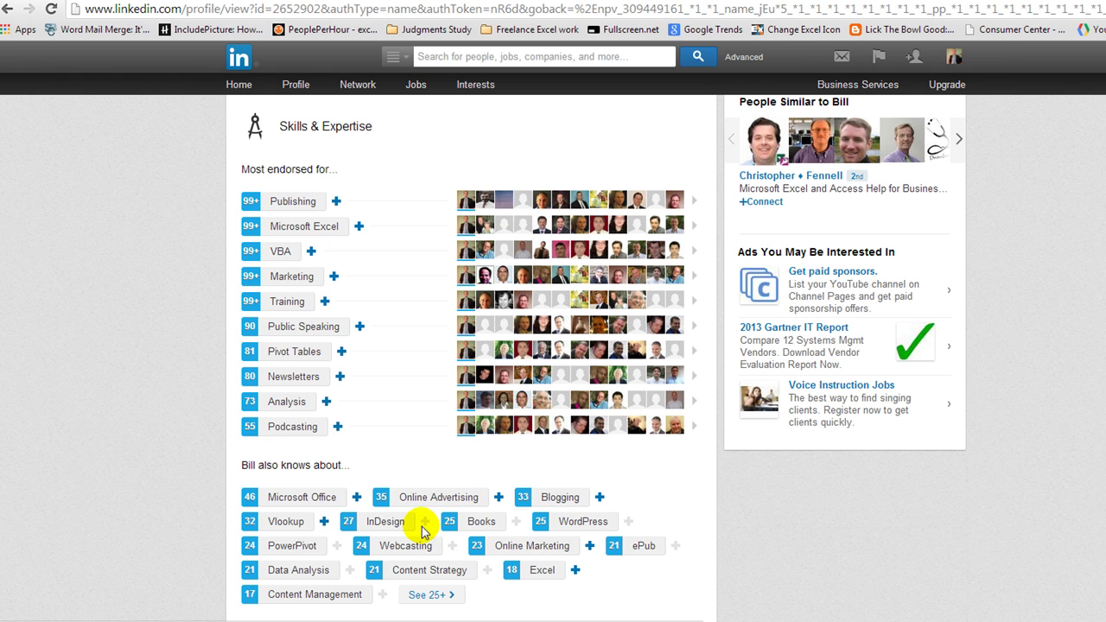
click(337, 545)
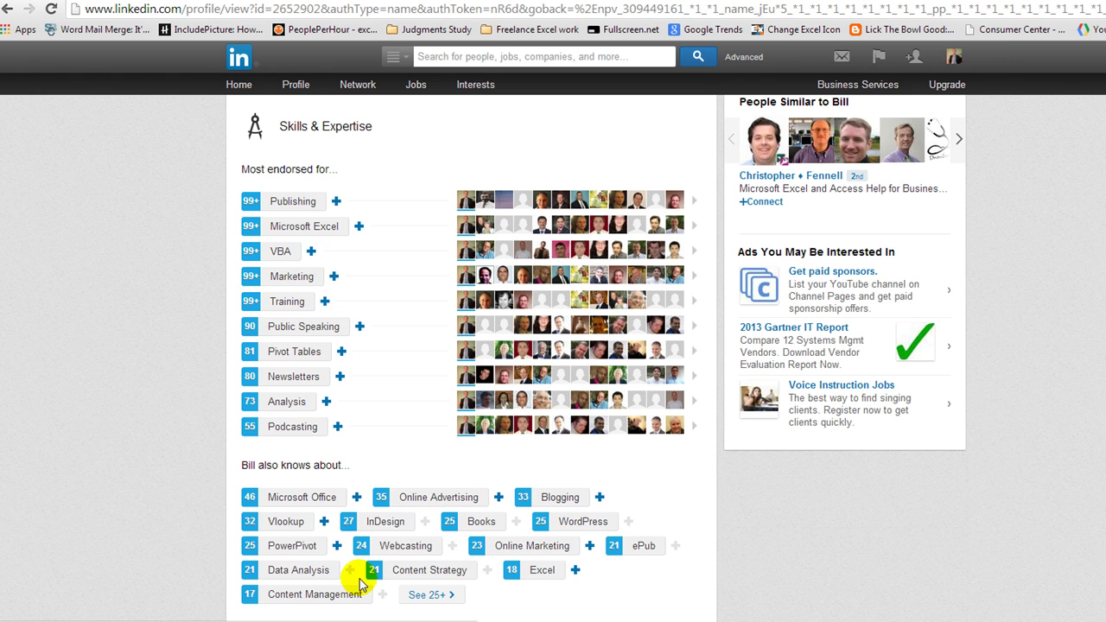
Step: Endorse Data Analysis, Content Management, Content Strategy, Webcasting, WordPress, Books and ePub
click(350, 570)
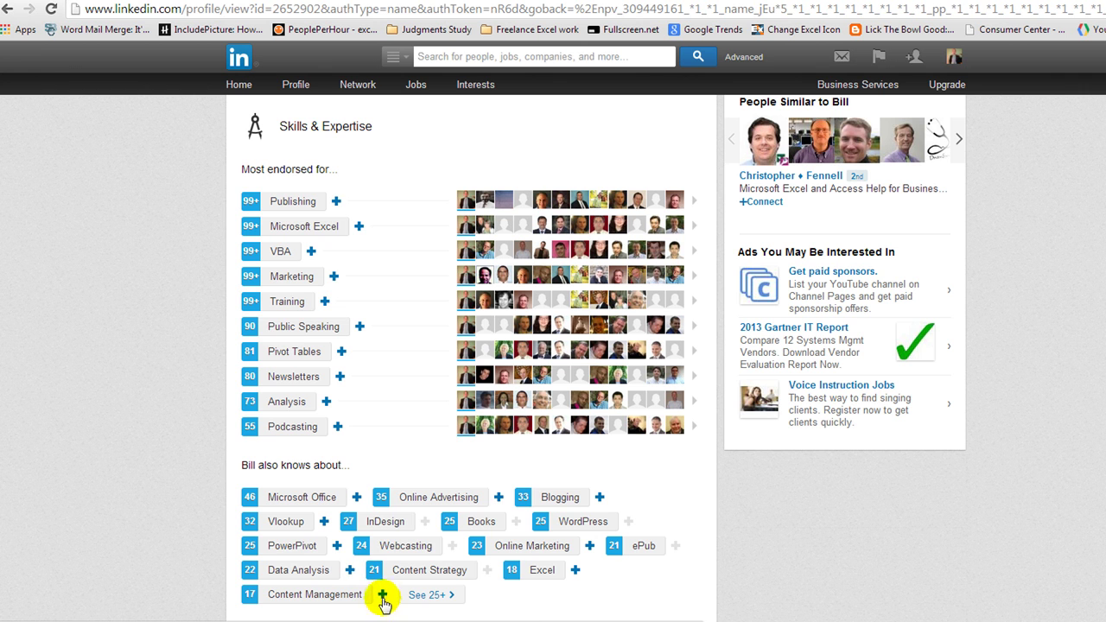
click(383, 594)
click(488, 570)
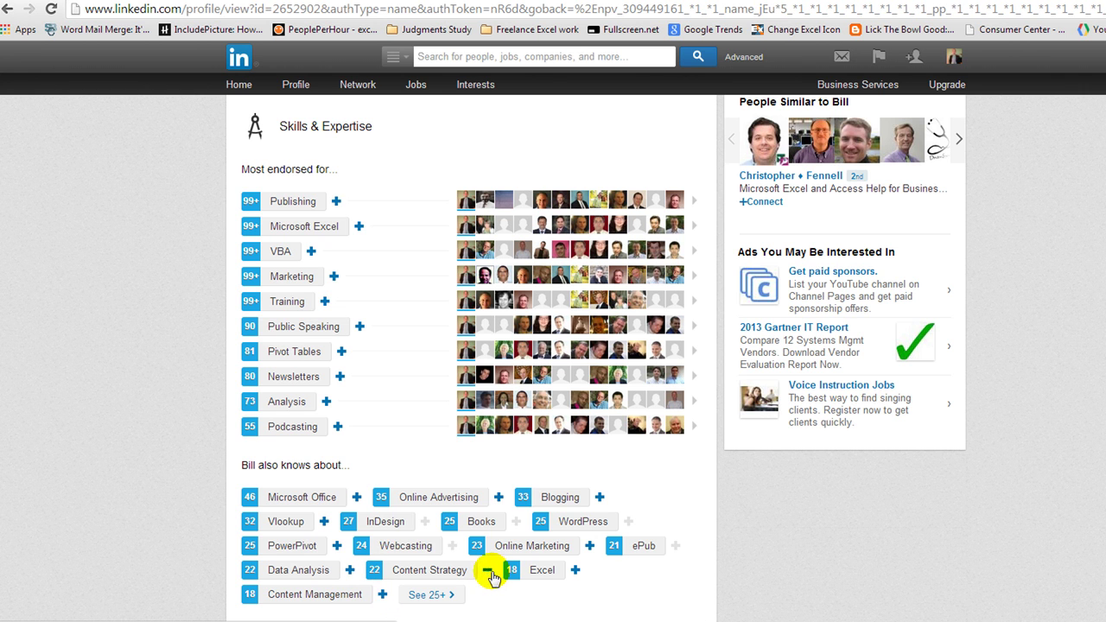
click(450, 546)
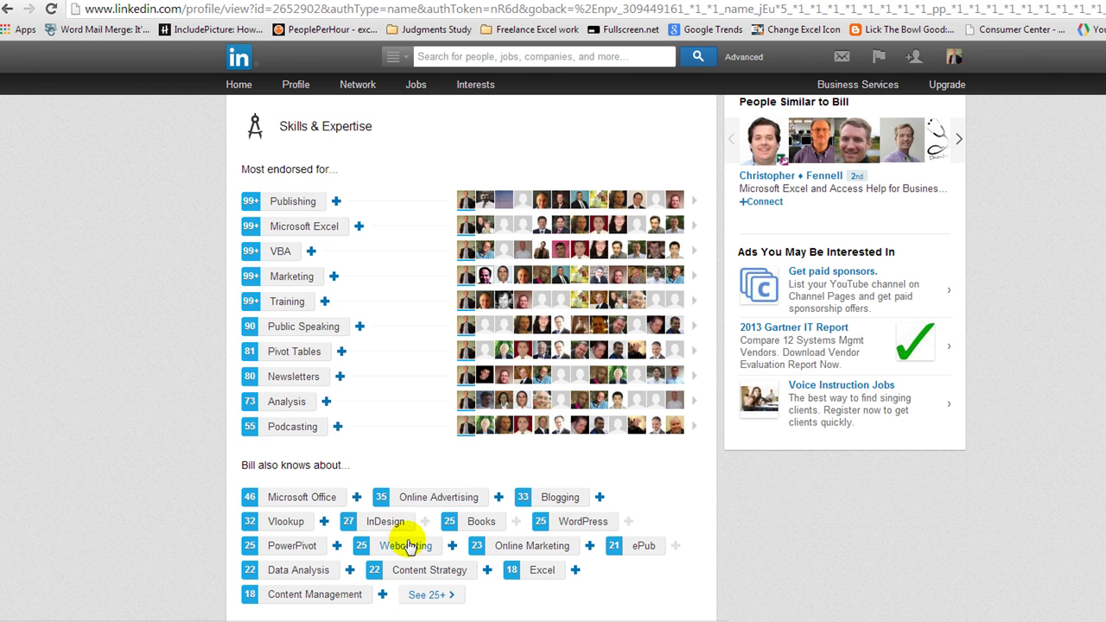
click(628, 521)
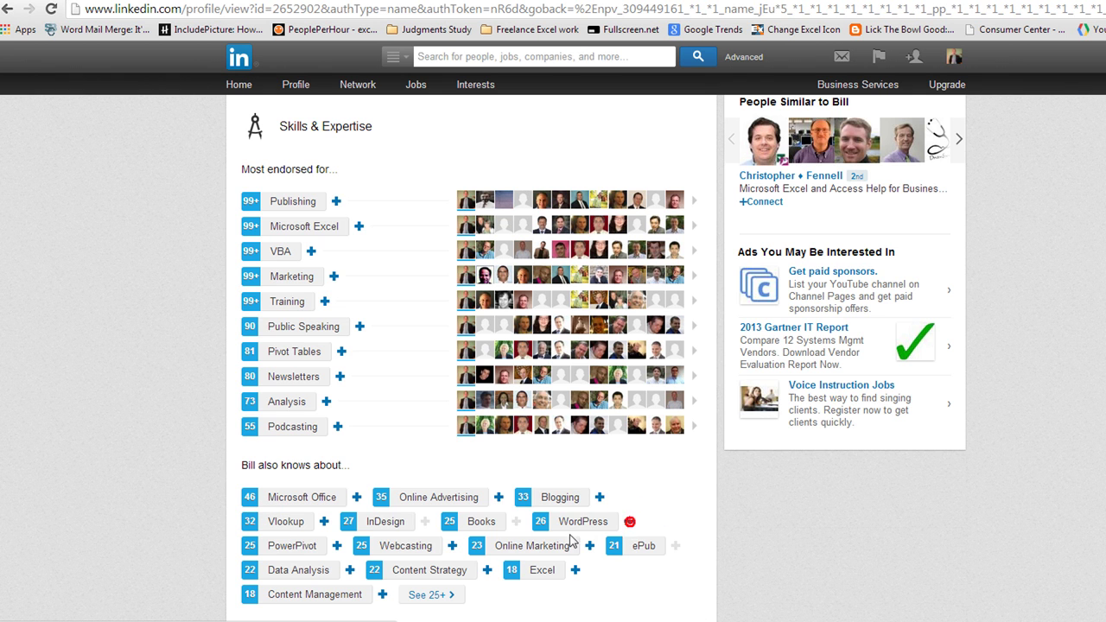
click(516, 521)
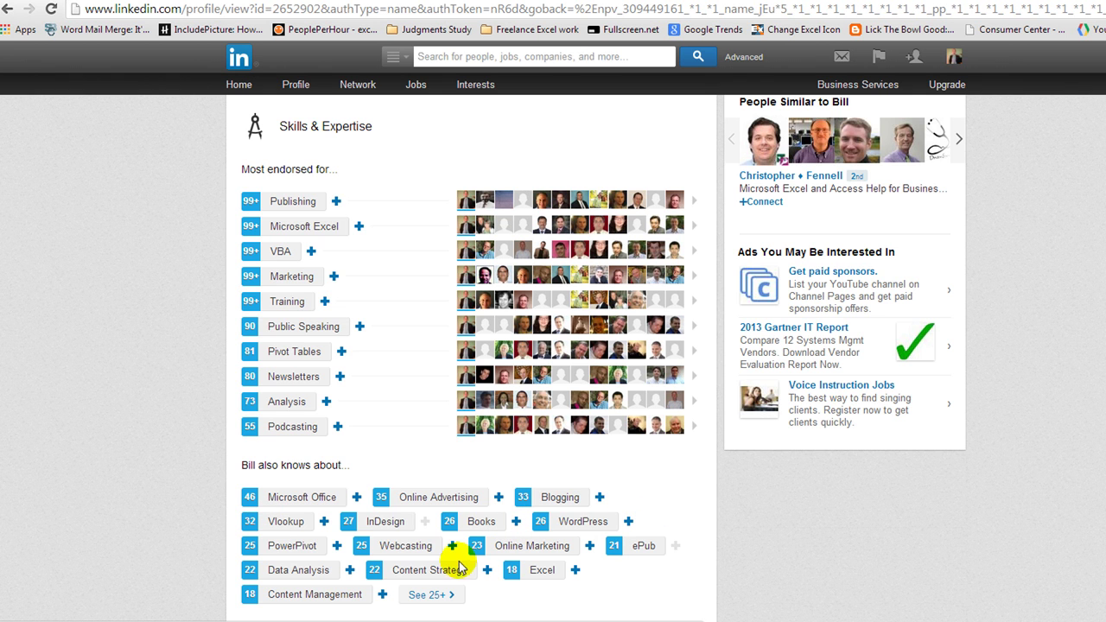
click(674, 546)
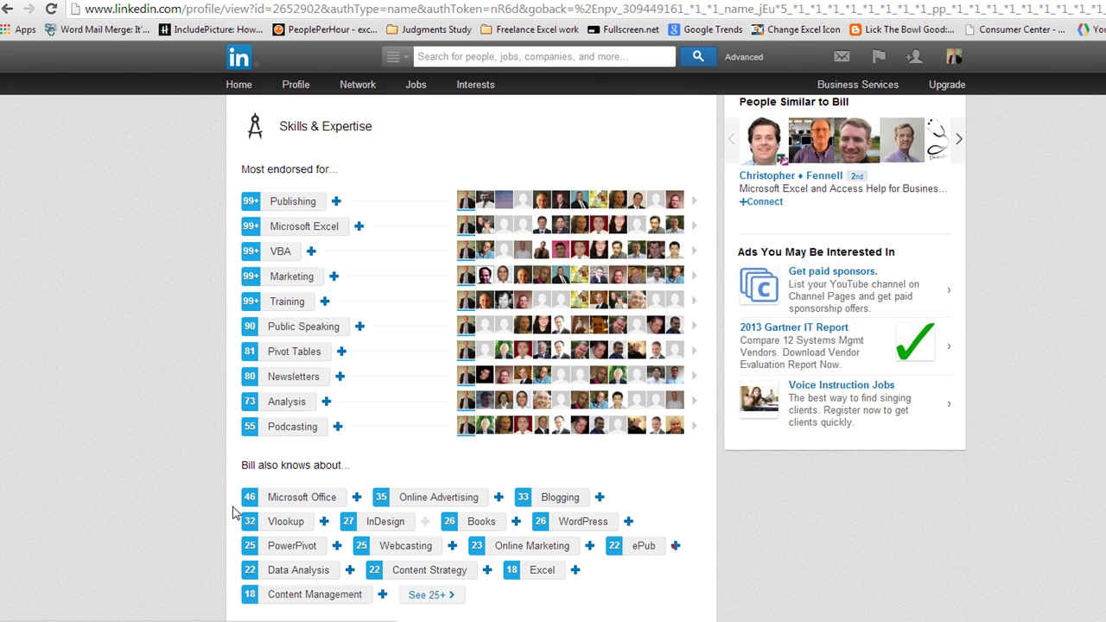
Step: Scroll up past the Experience section to the connection's profile header and connection count
scroll(248, 438, up, 10)
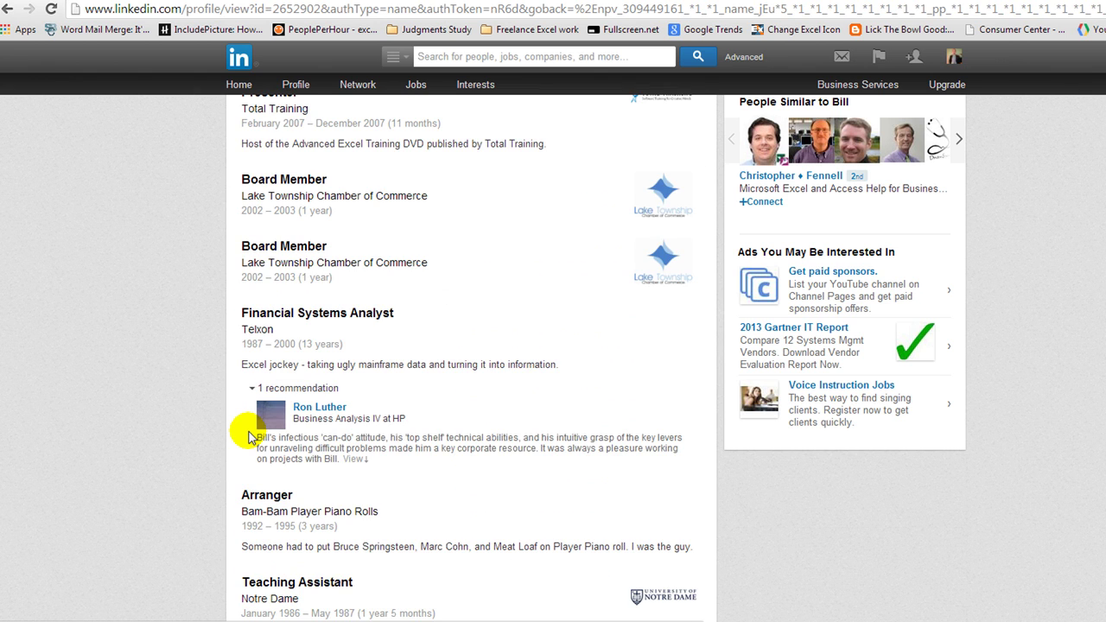
scroll(248, 438, up, 5)
scroll(248, 438, up, 10)
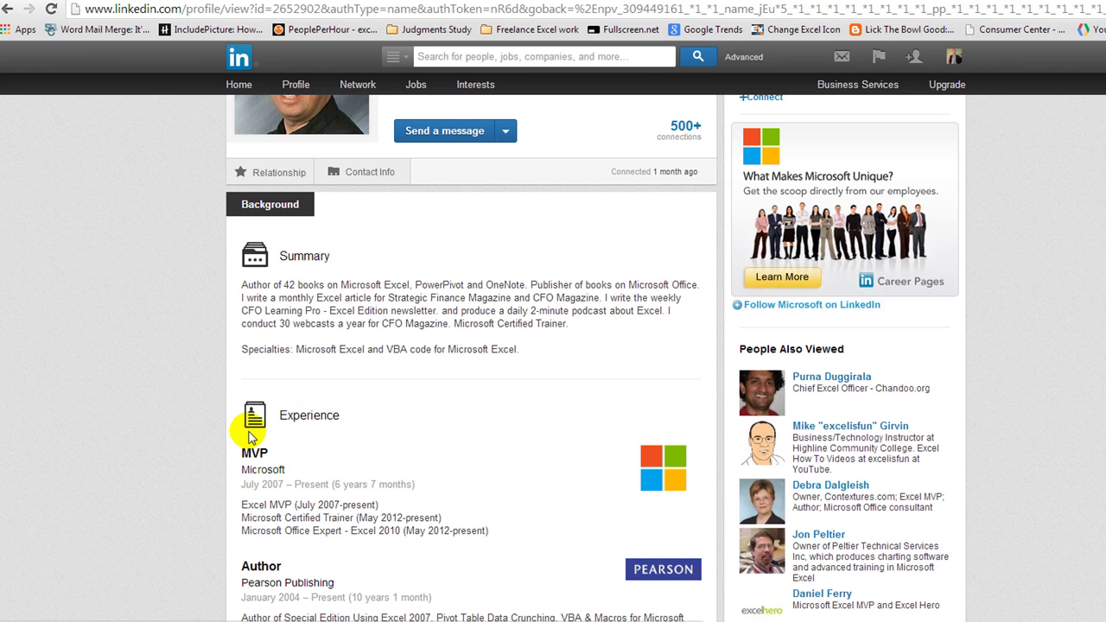
scroll(251, 438, up, 2)
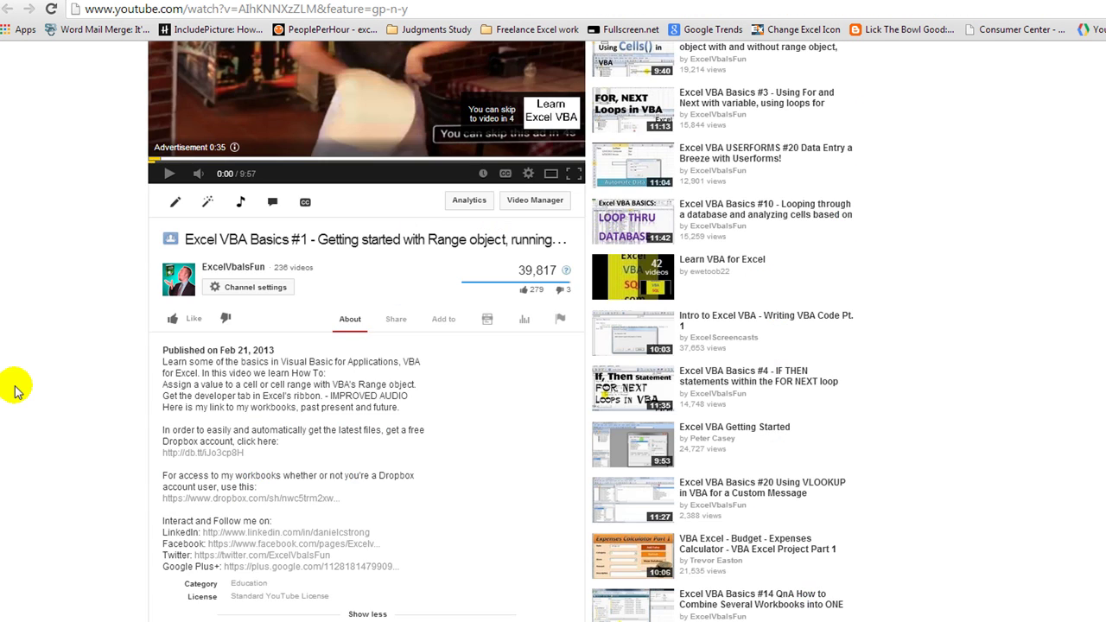
scroll(14, 391, up, 3)
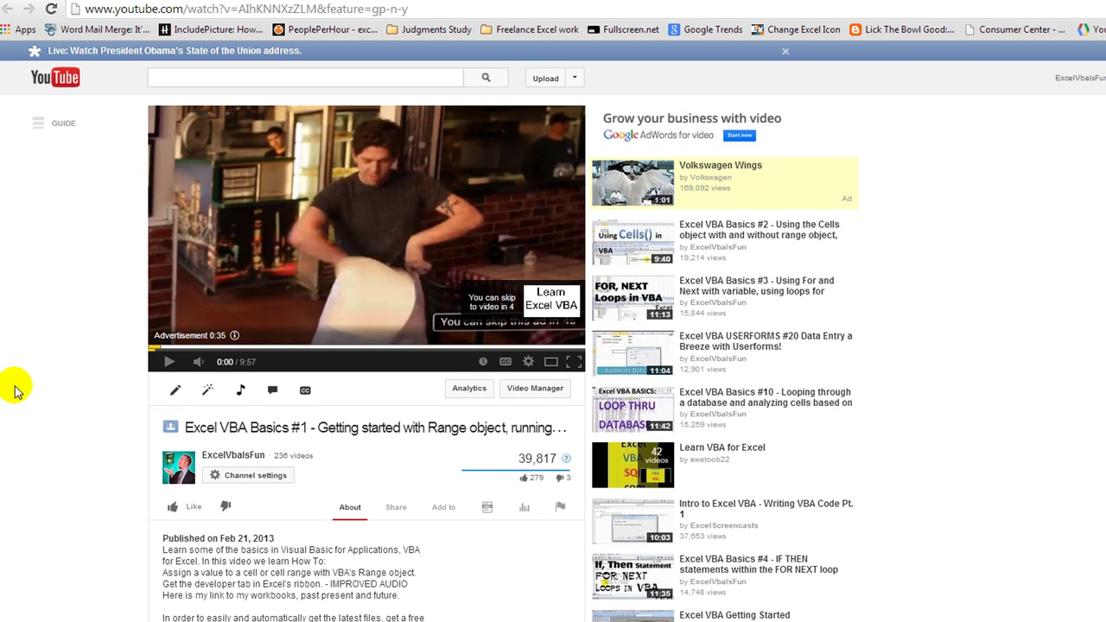
scroll(14, 390, down, 1)
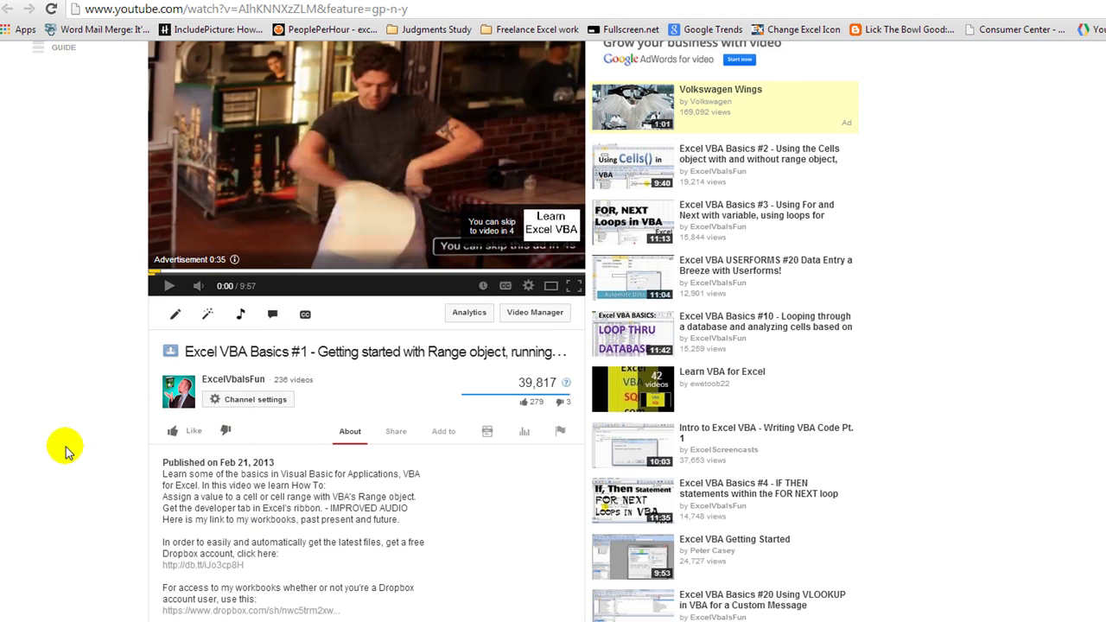
scroll(61, 444, down, 2)
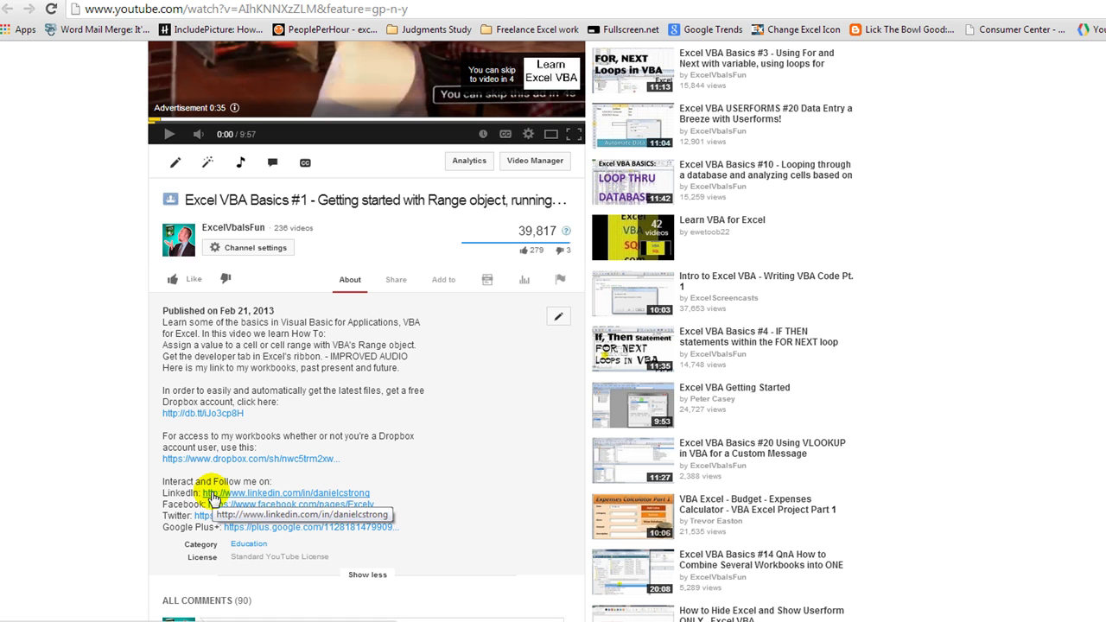
mouse_move(362, 518)
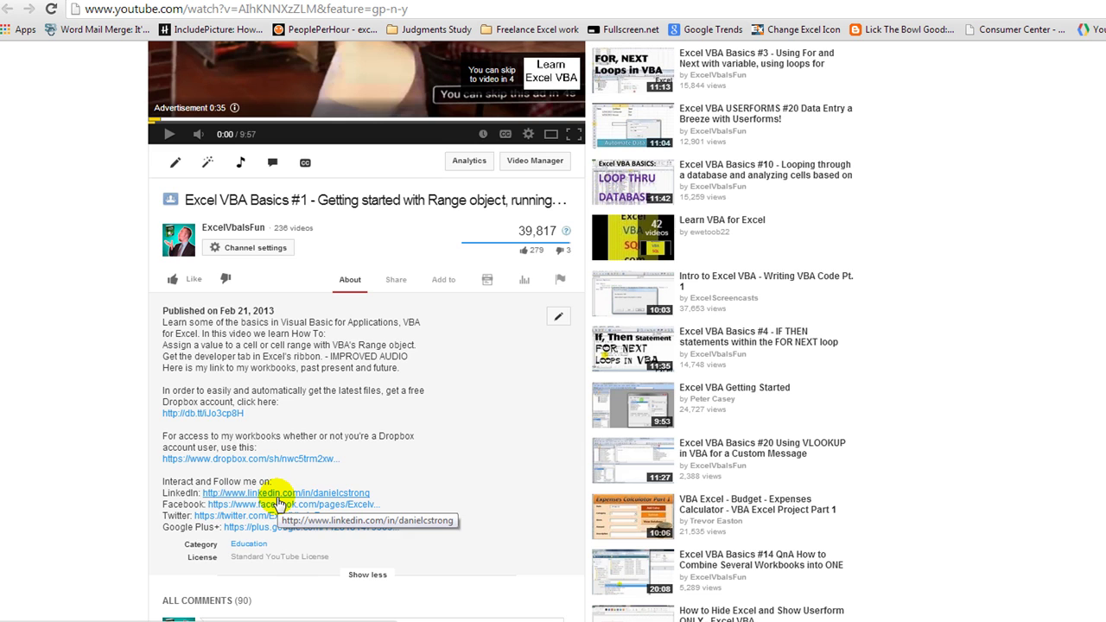
scroll(79, 396, up, 3)
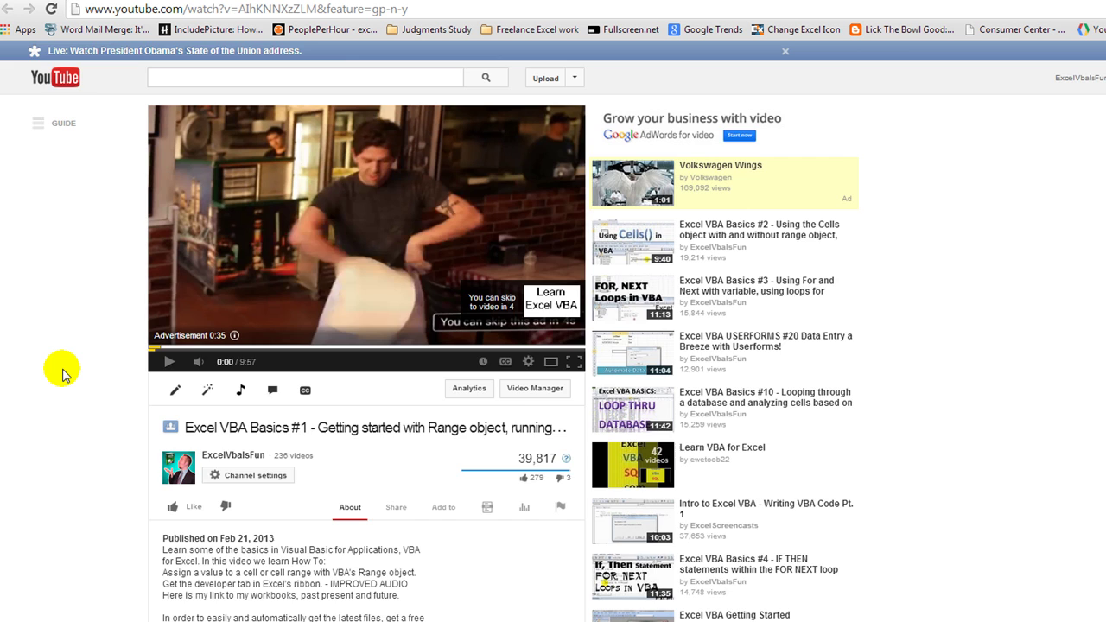
scroll(62, 373, down, 1)
scroll(63, 373, up, 1)
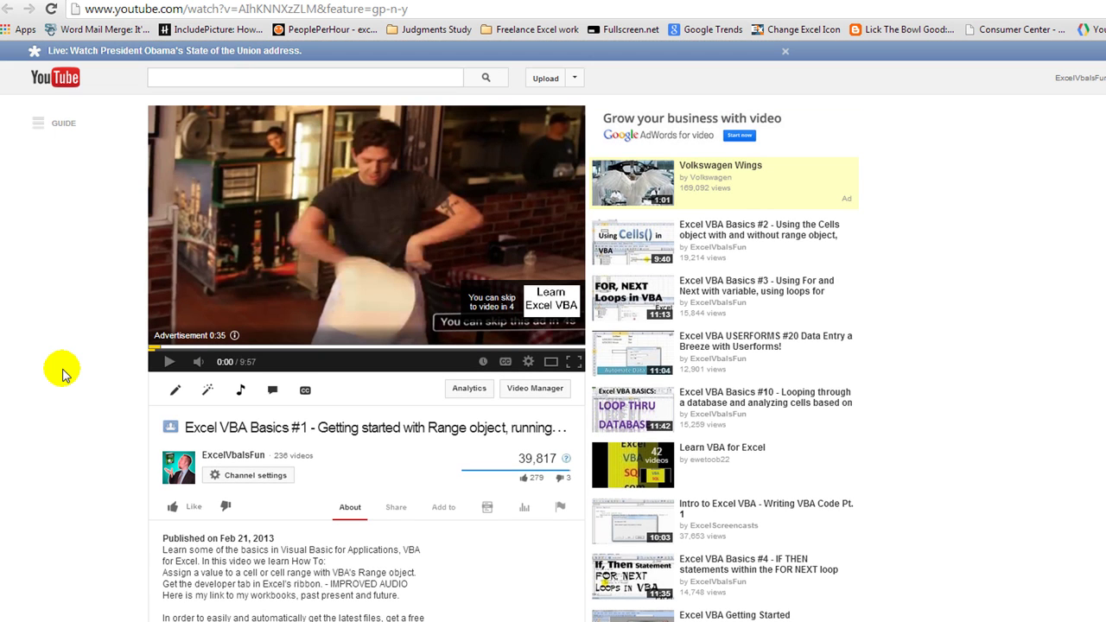